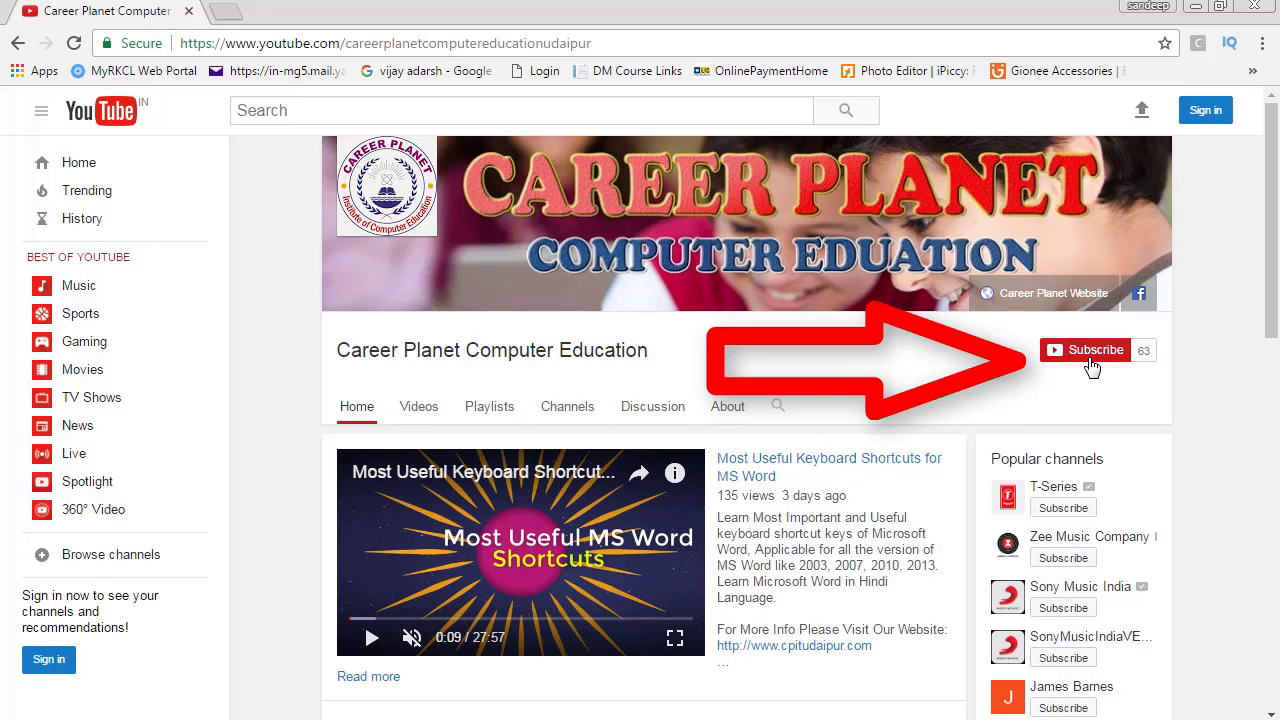
Bring up the Rounding sheet and review the ROUND, ROUNDUP and ROUNDDOWN headings and the Price column.
left_click(817, 466)
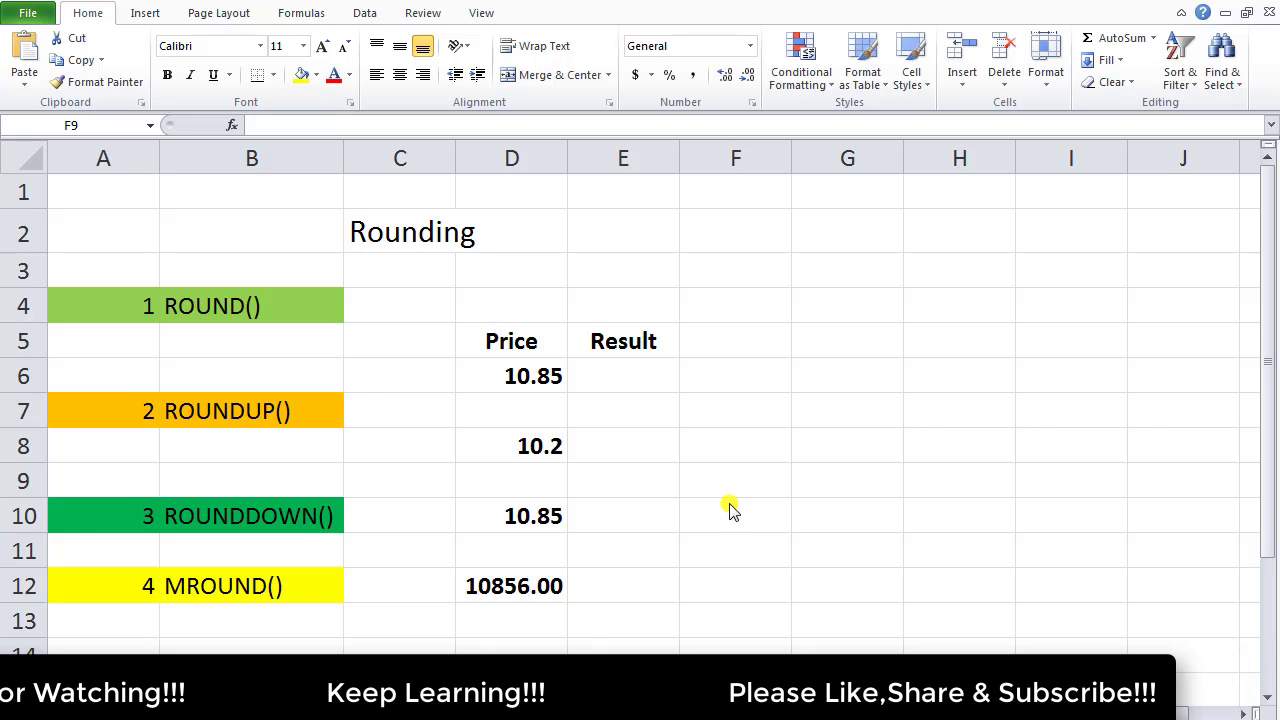
left_click(730, 497)
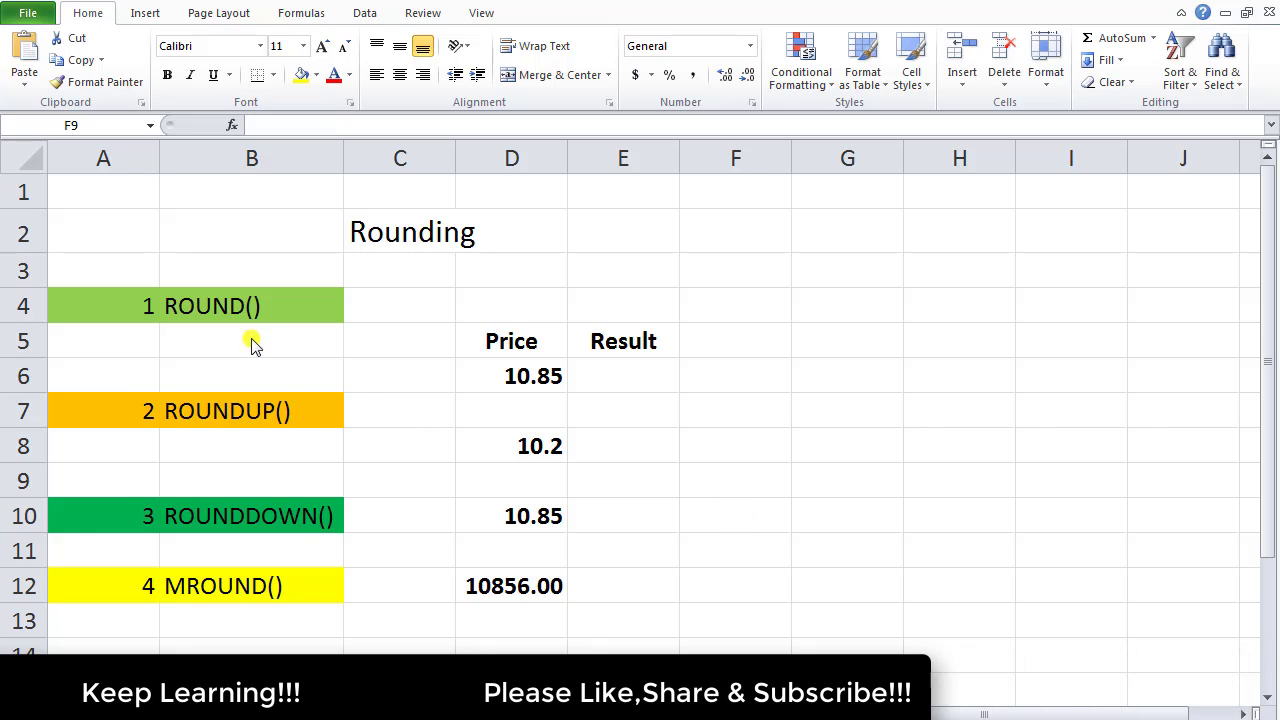
left_click(250, 310)
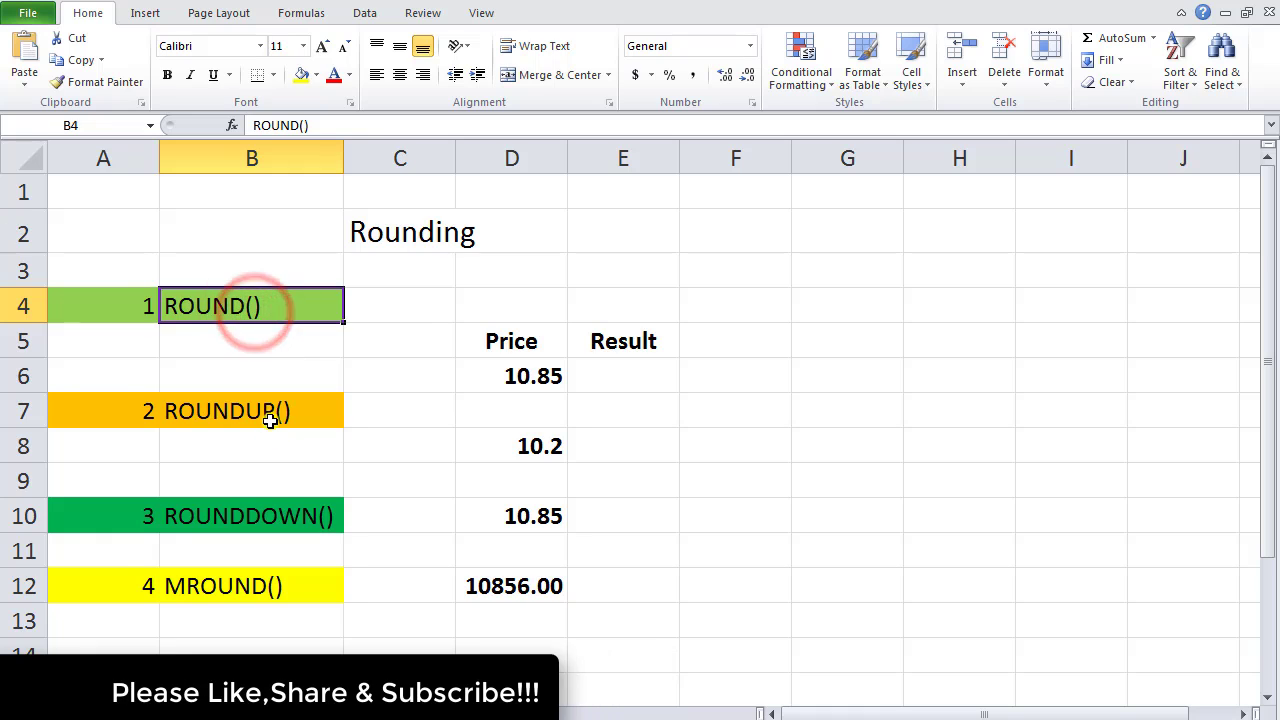
left_click(270, 418)
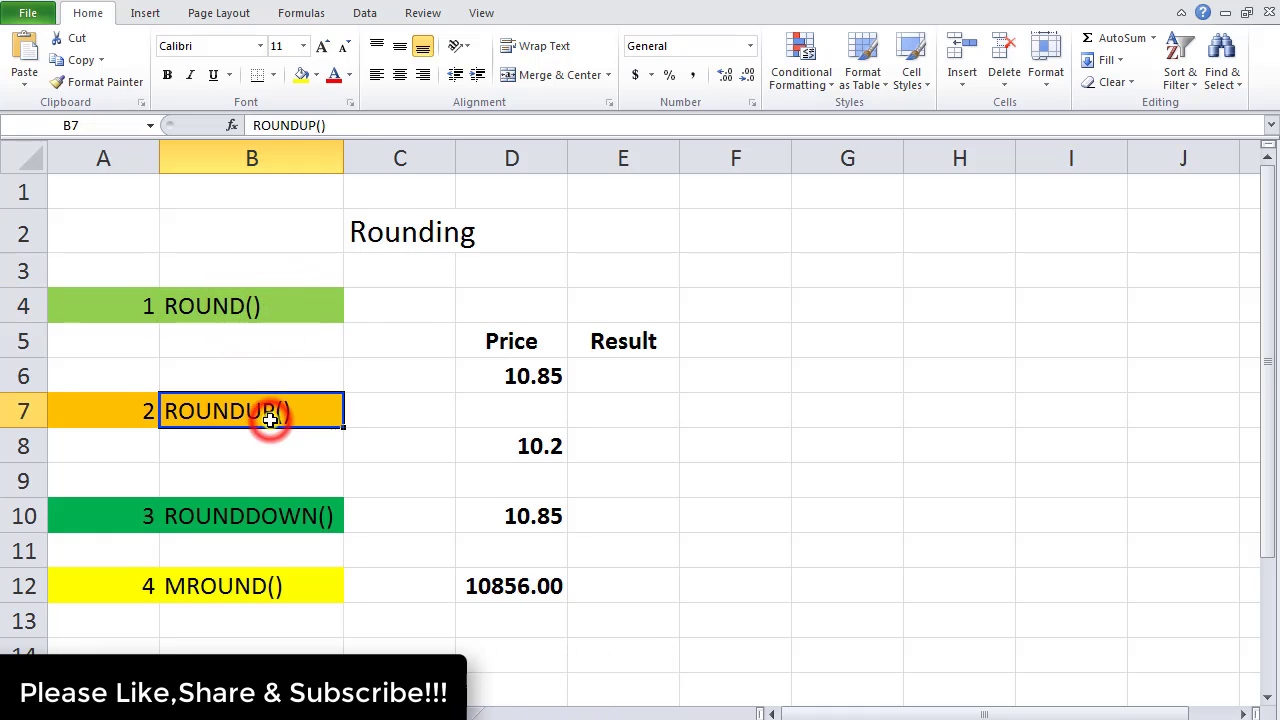
left_click(280, 514)
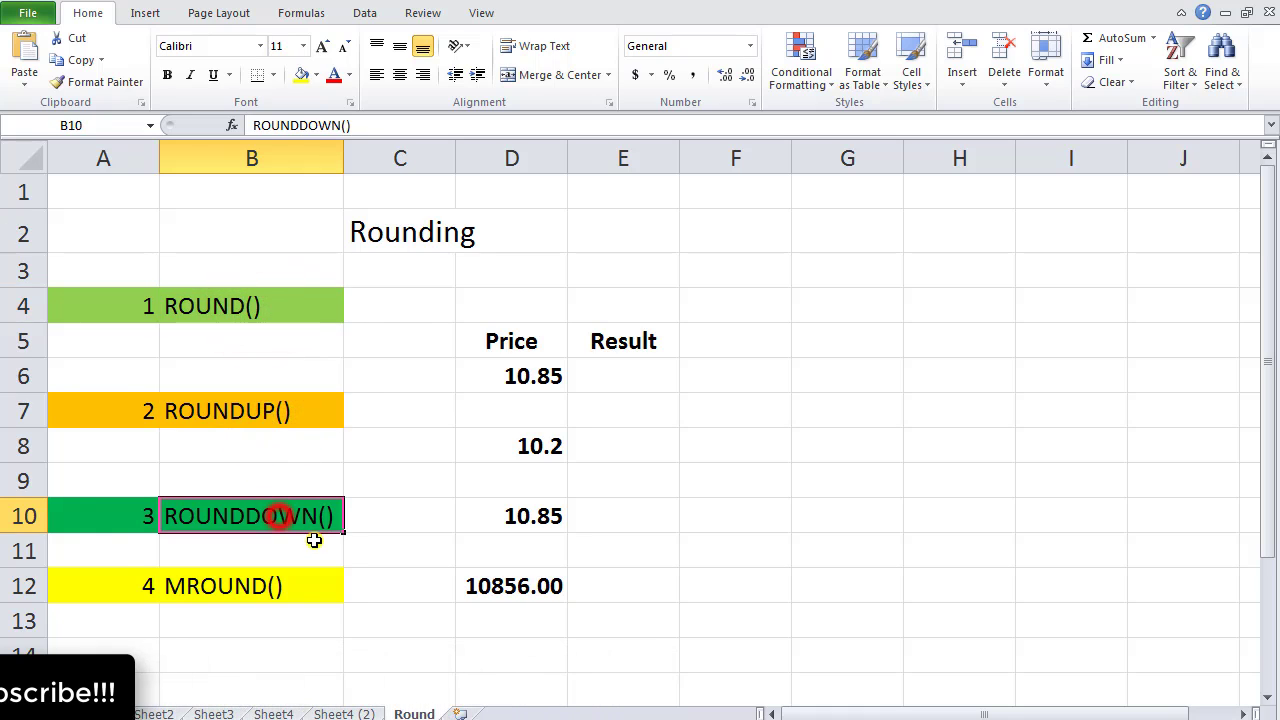
left_click(250, 306)
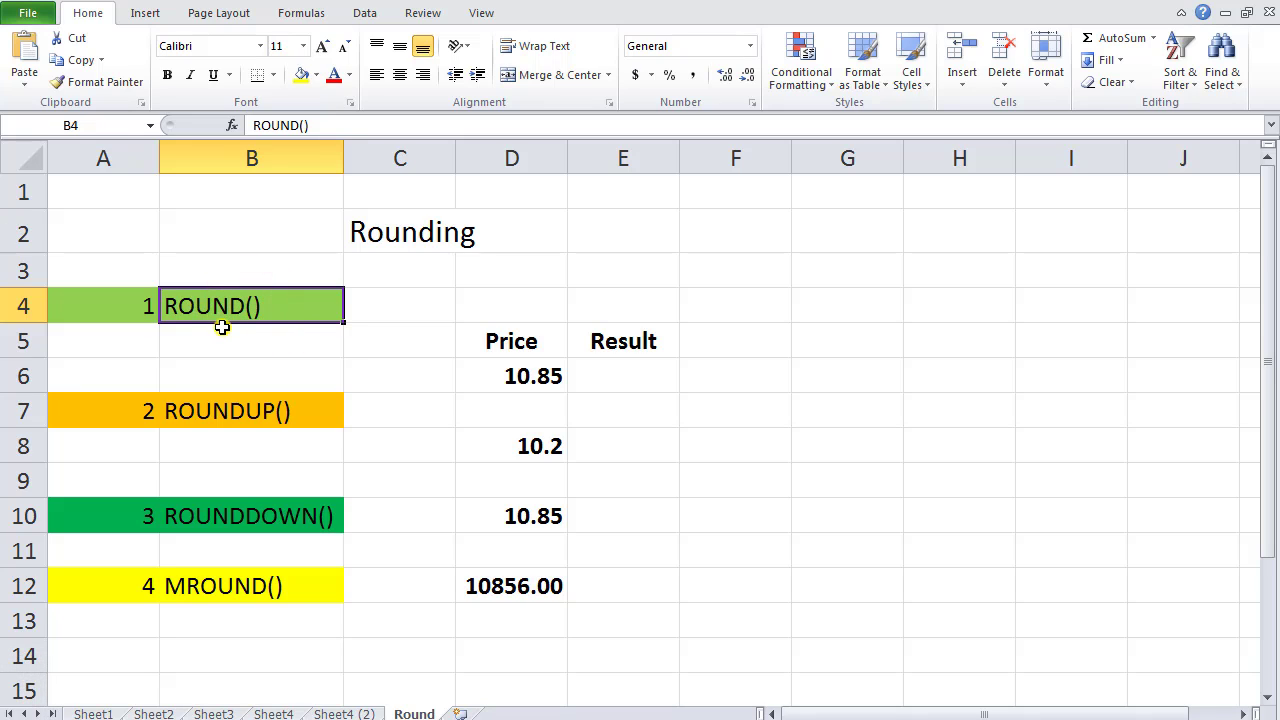
left_click(502, 345)
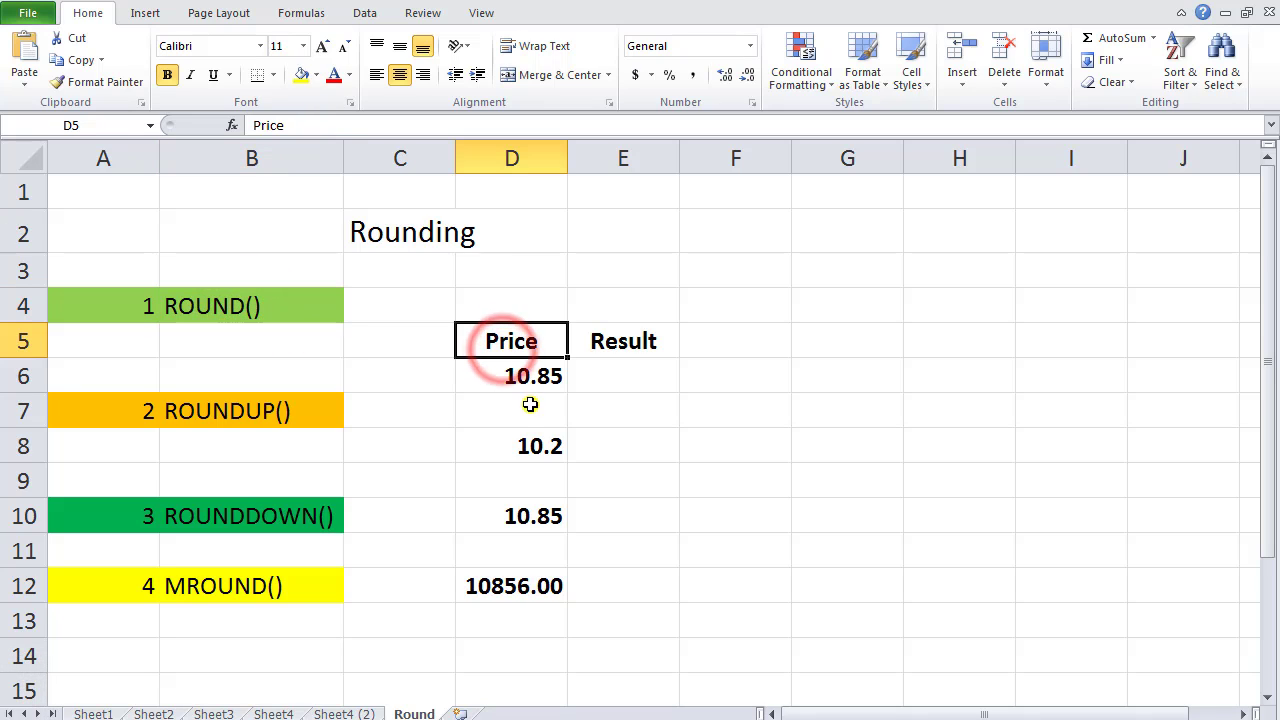
left_click(529, 378)
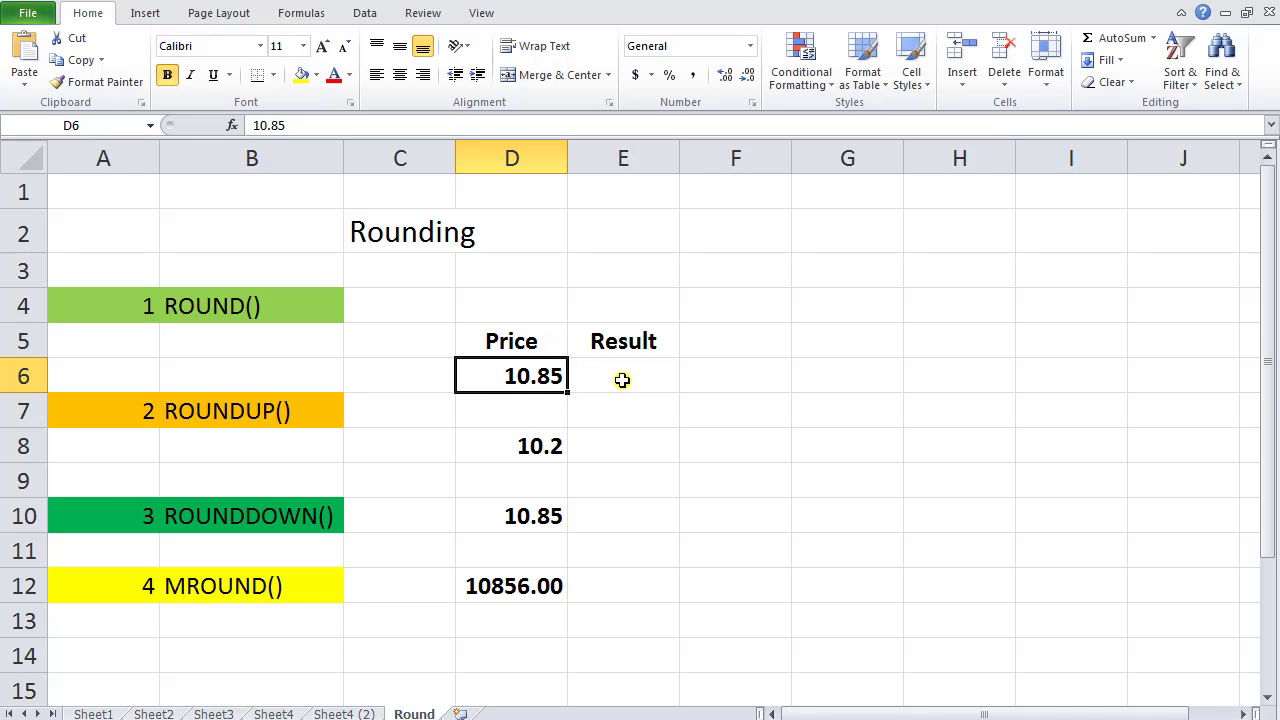
Enter =ROUND(D6,0) in E6 so the 10.85 price rounds to 11.
left_click(622, 380)
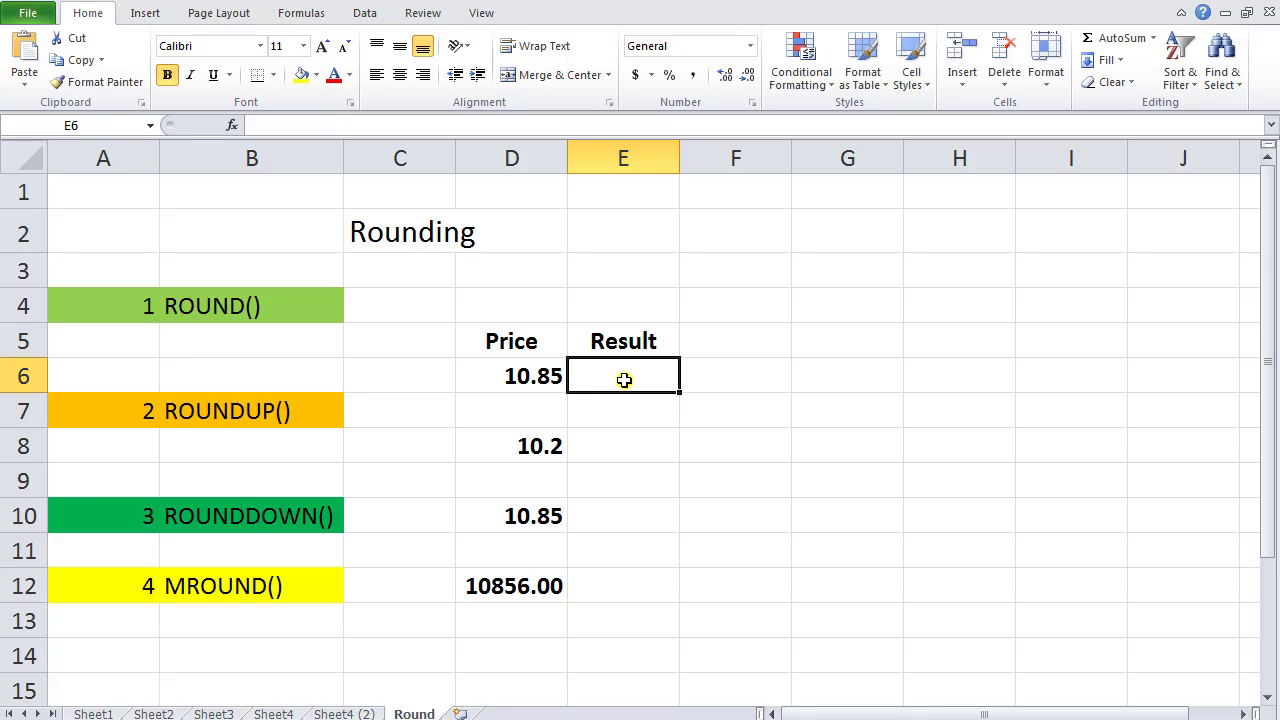
type("=")
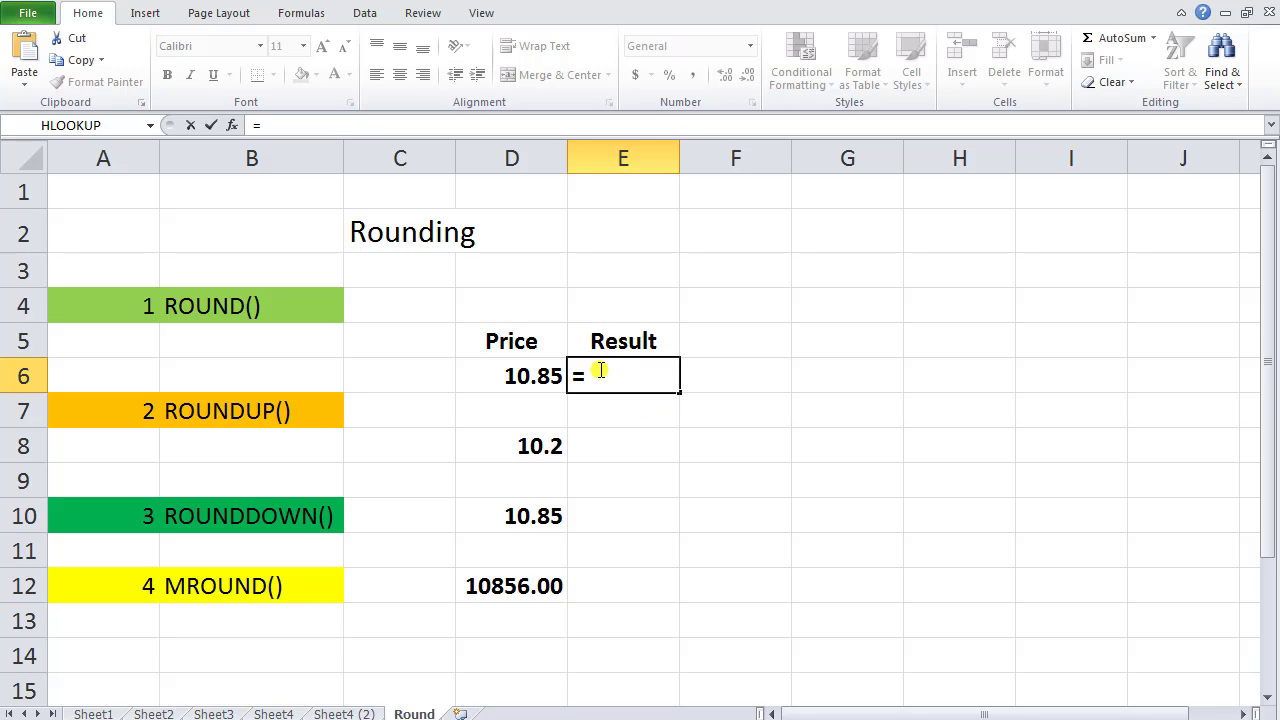
type("ro")
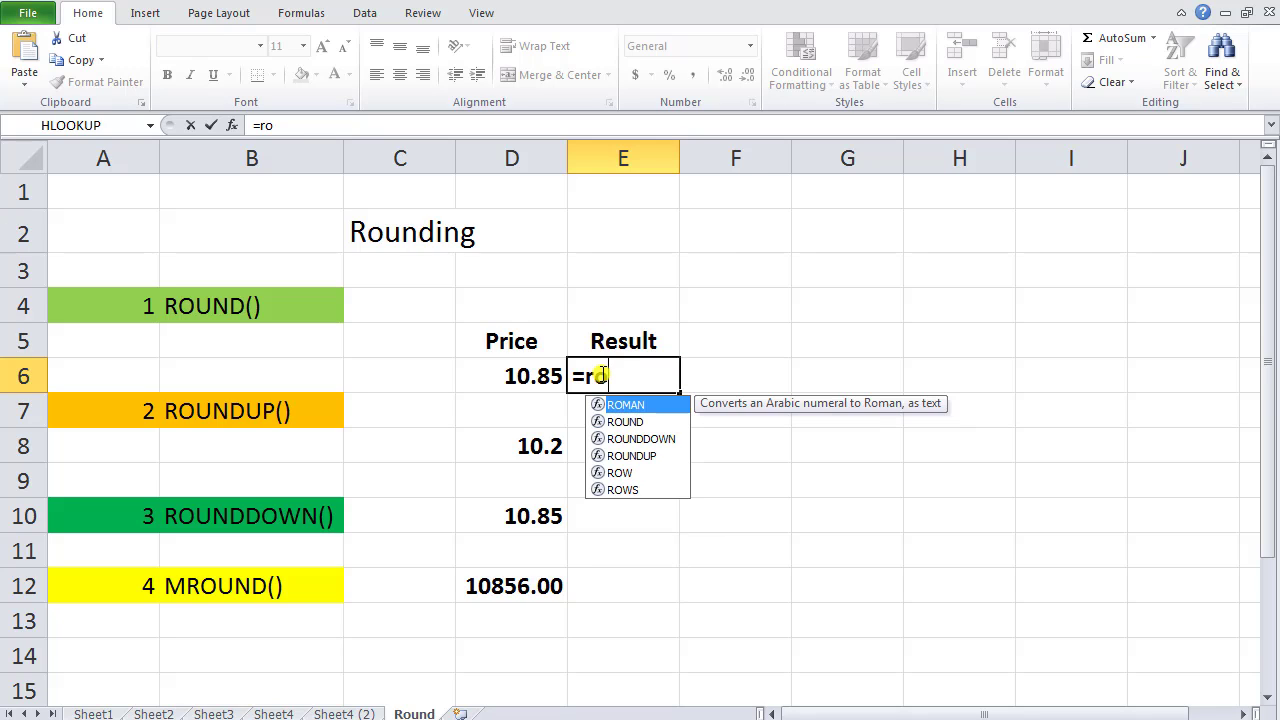
type("und")
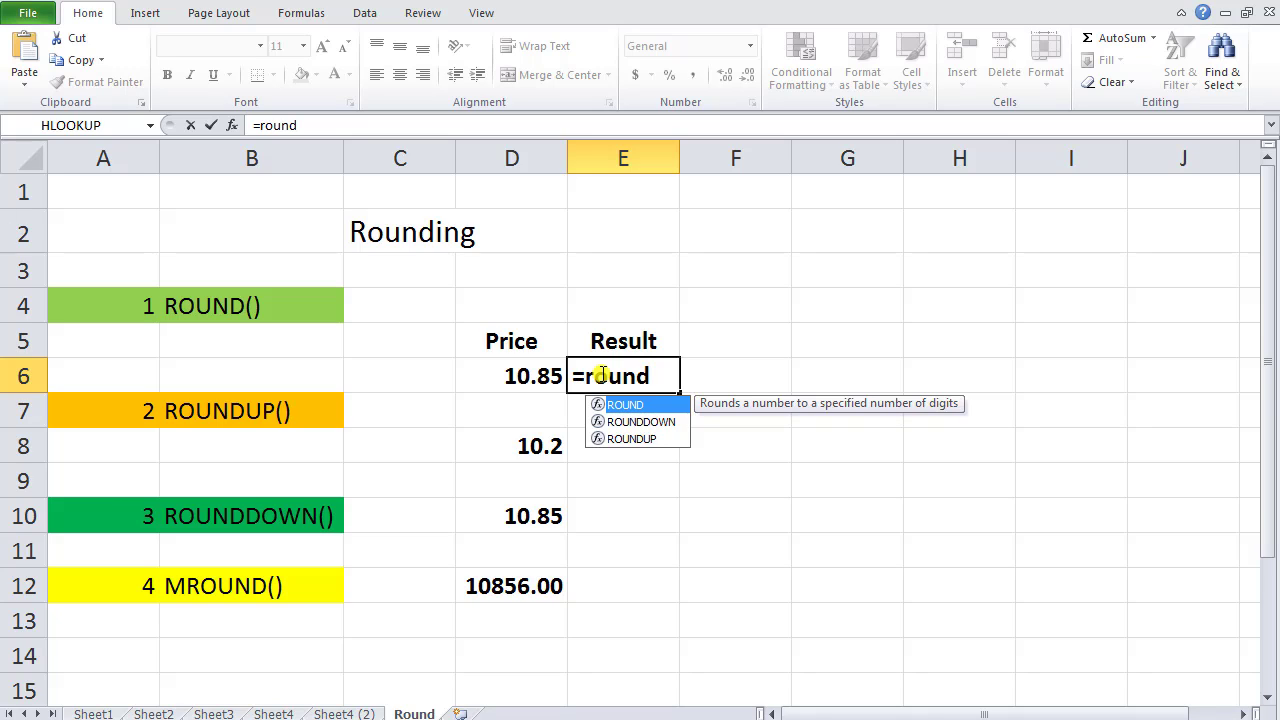
type("(")
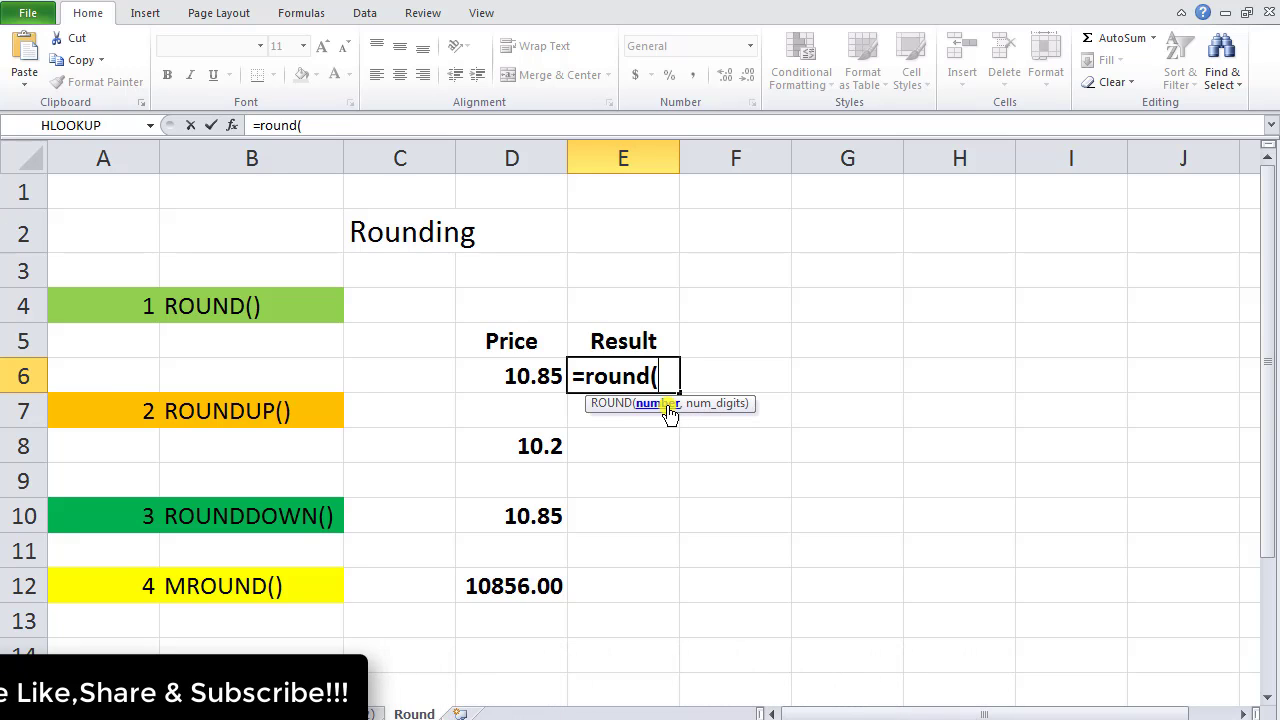
left_click(541, 374)
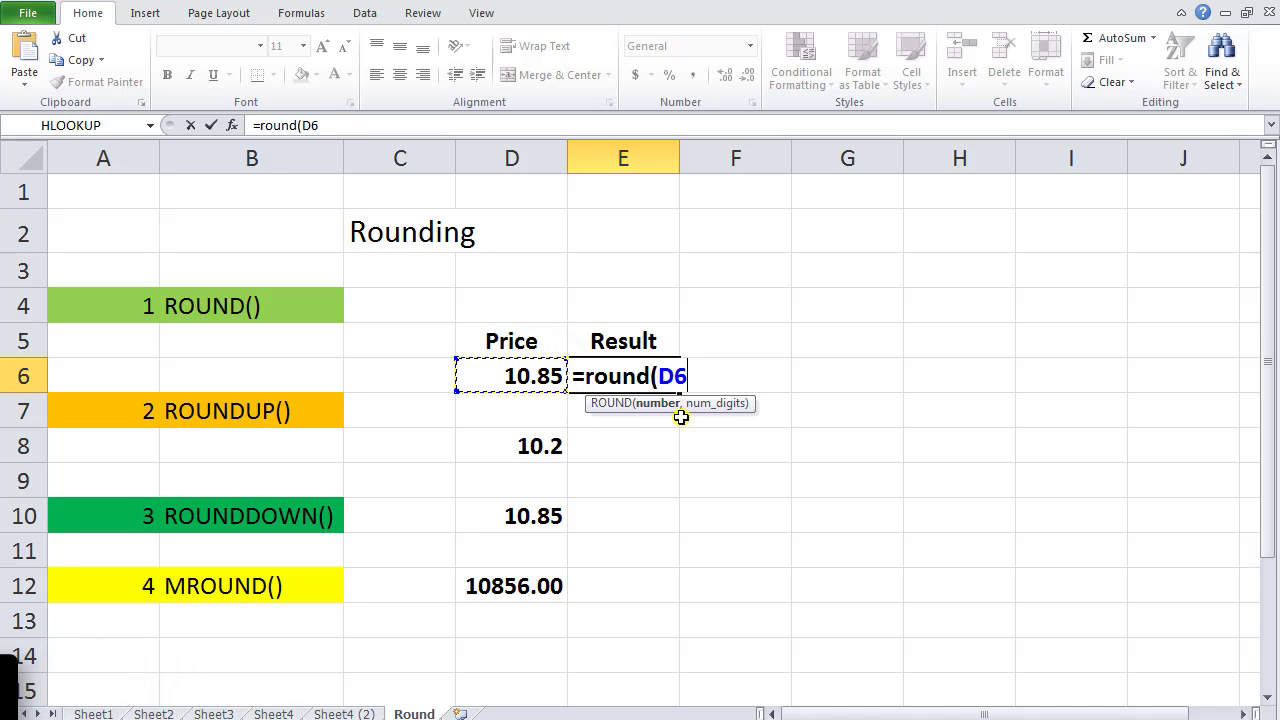
type(",")
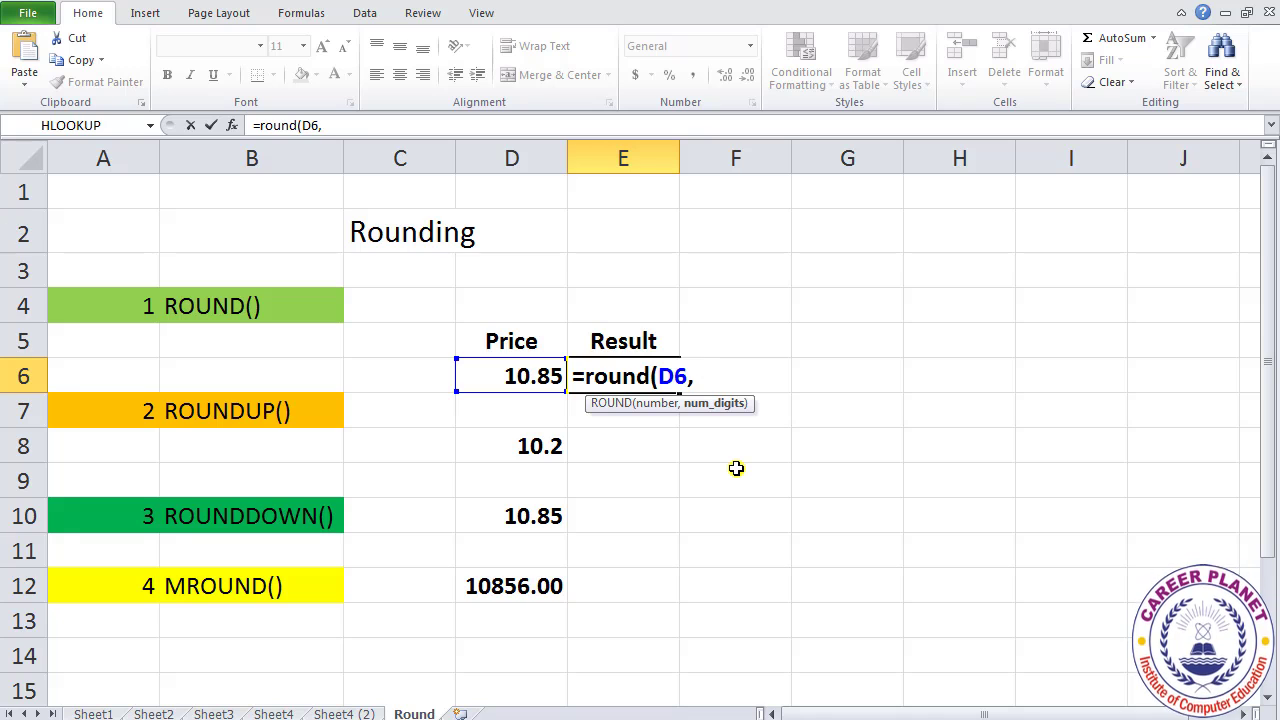
type("0")
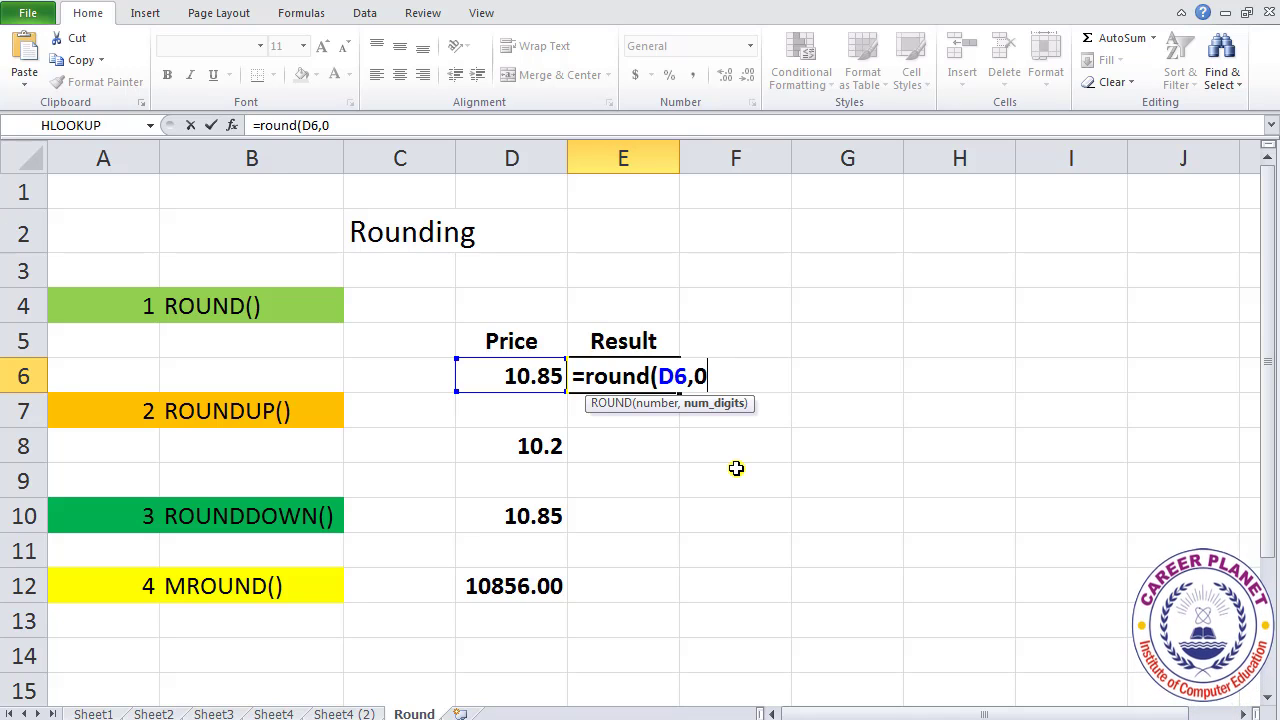
type(")")
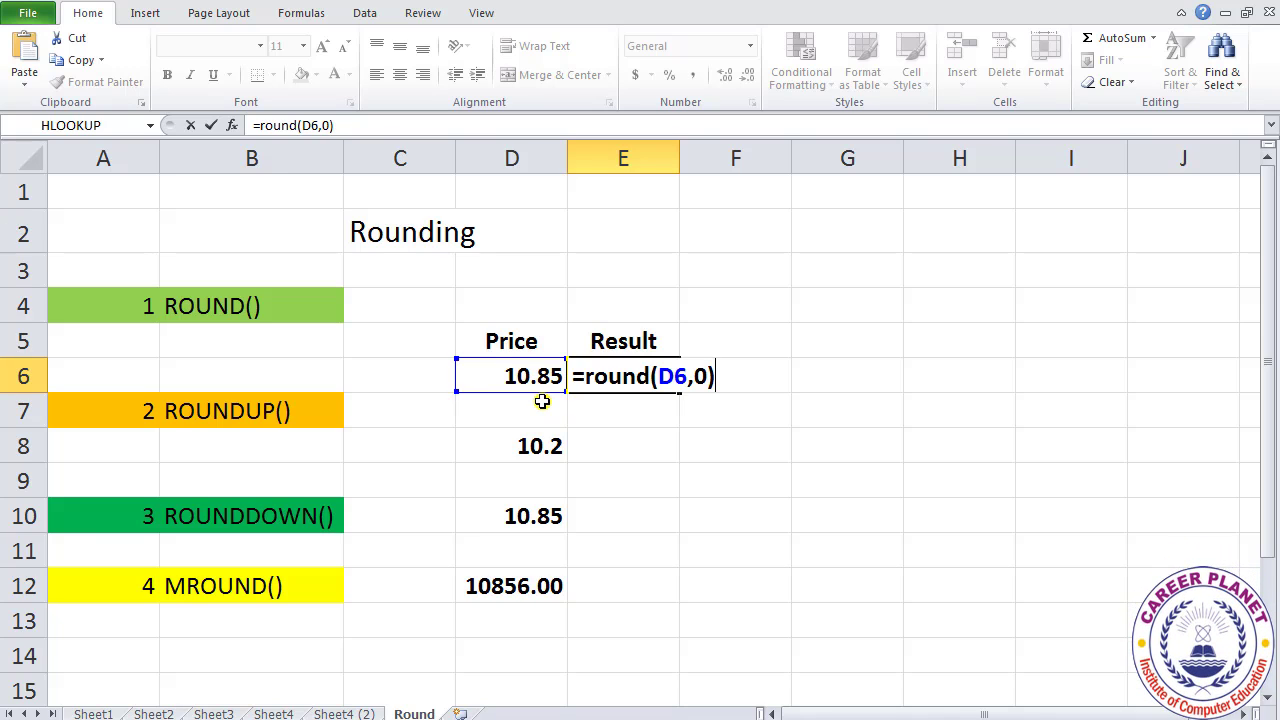
key("Return")
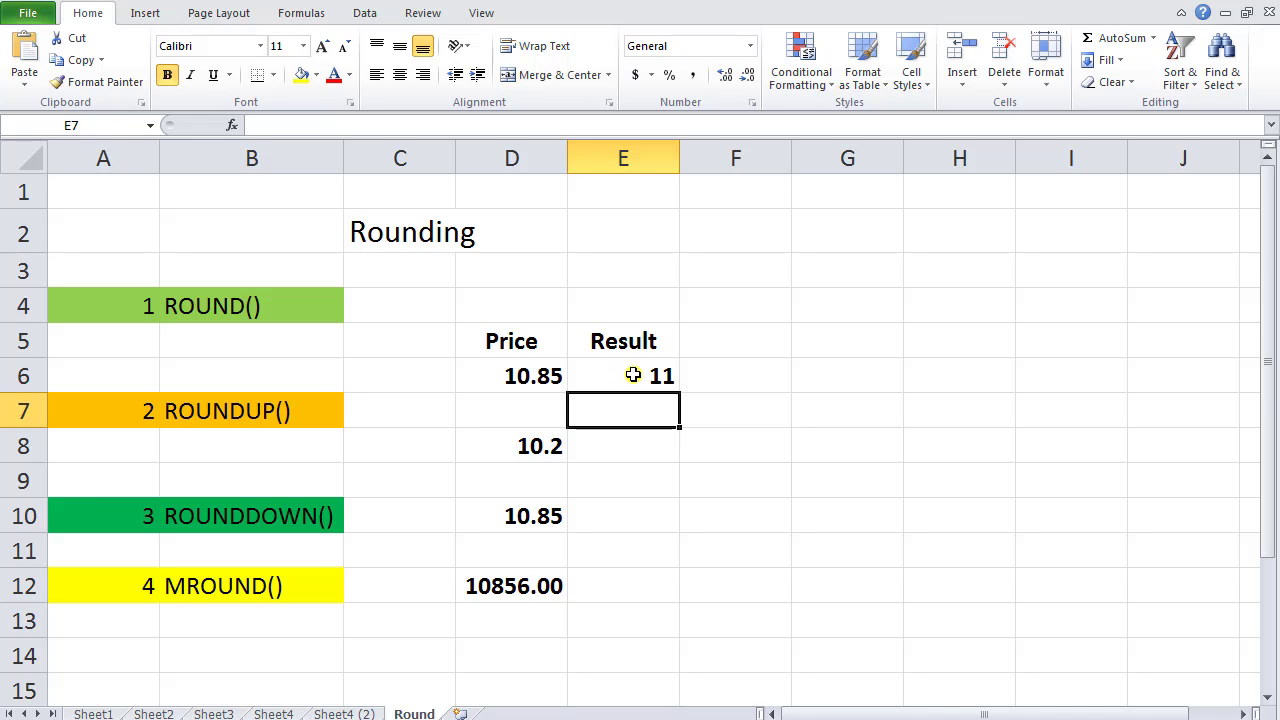
Change the D6 price to 10.45, then to 10.55.
left_click(548, 380)
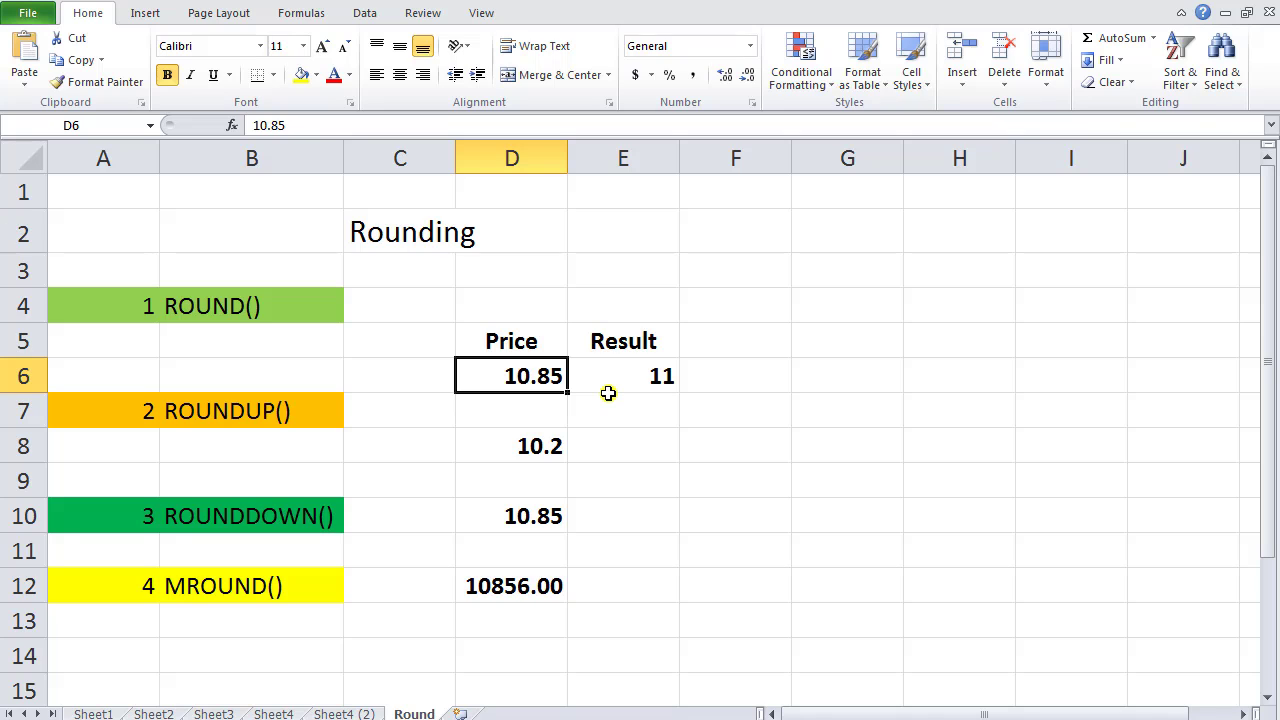
type("10.45")
key("Return")
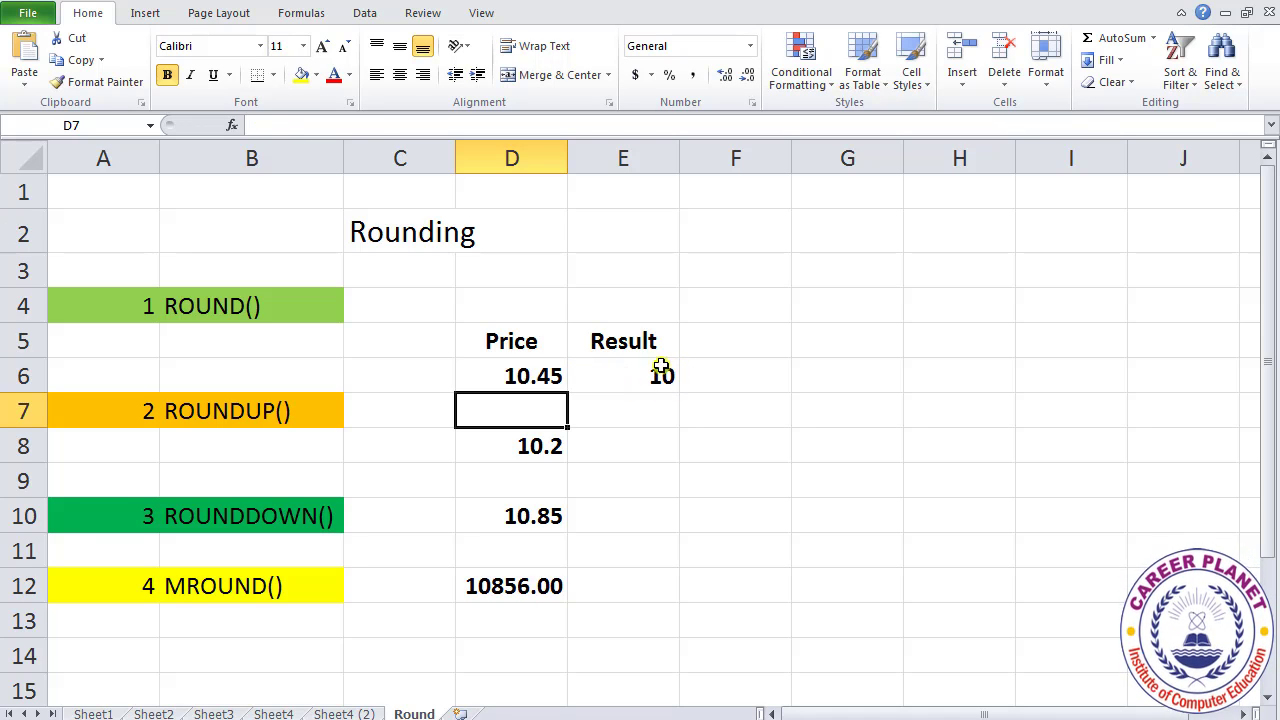
left_click(548, 376)
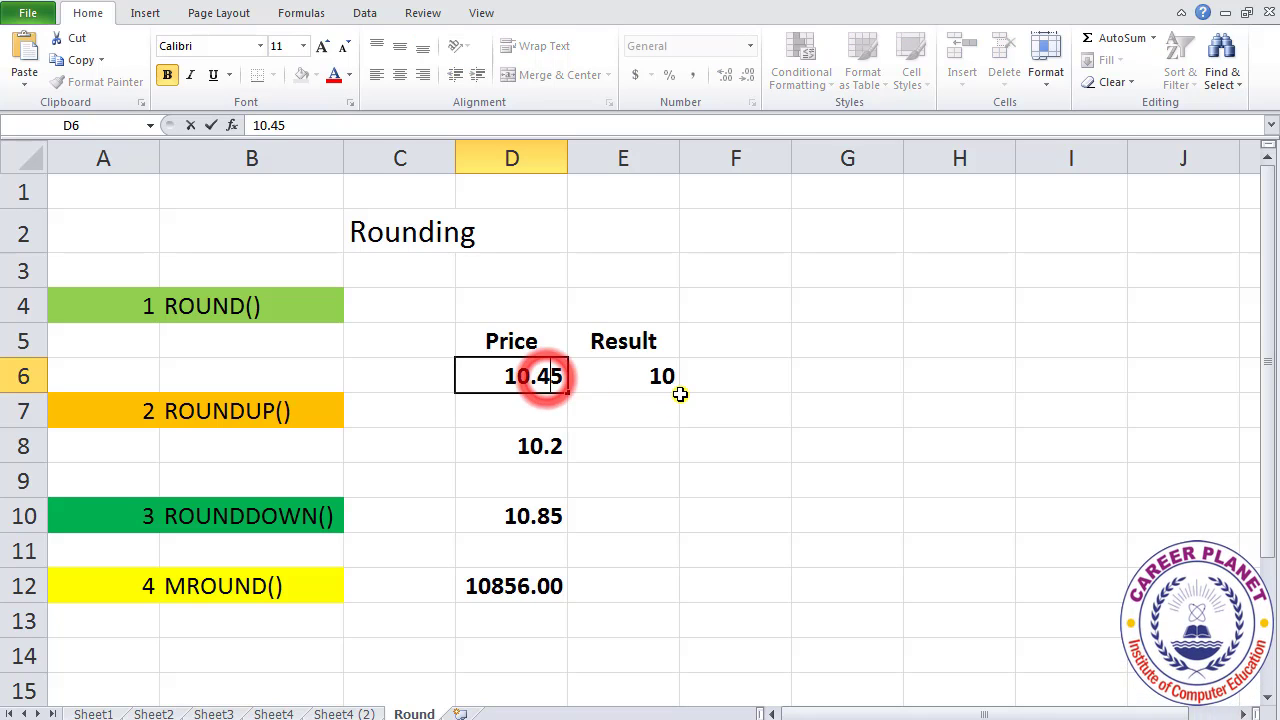
key("BackSpace")
type("5")
key("Return")
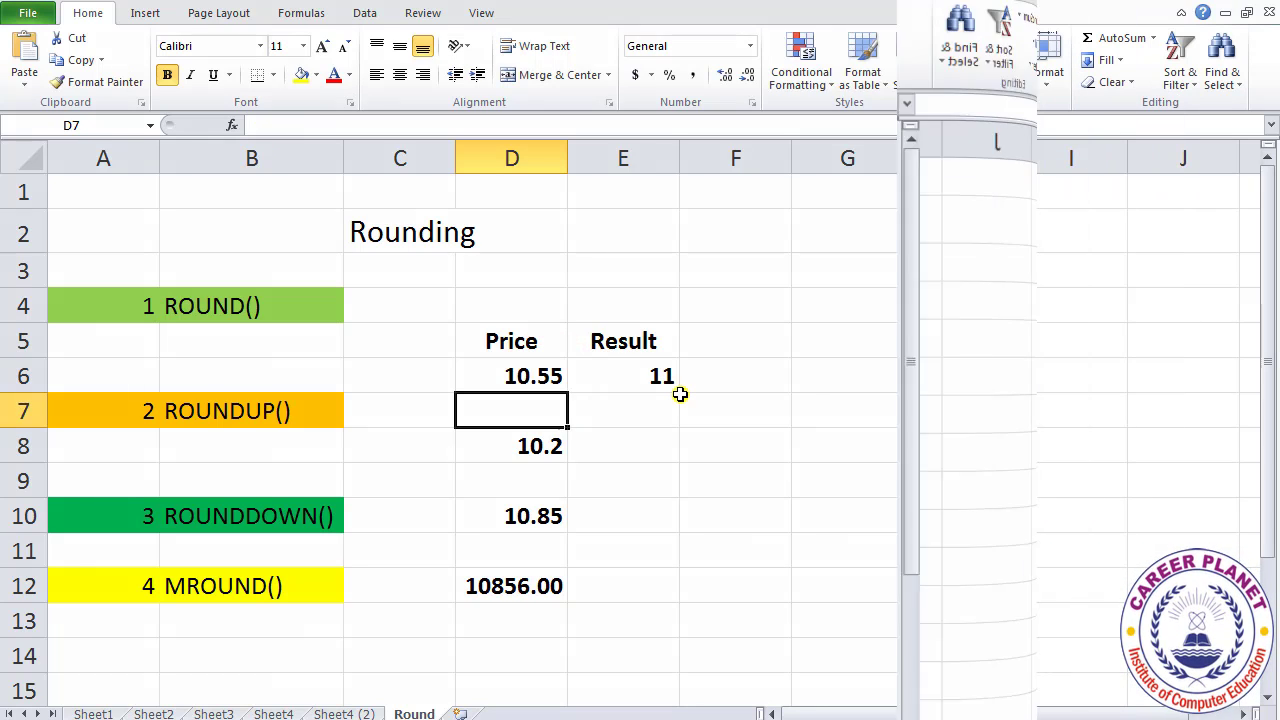
Open E6's =ROUND(D6,0) formula to review its arguments.
left_click(660, 374)
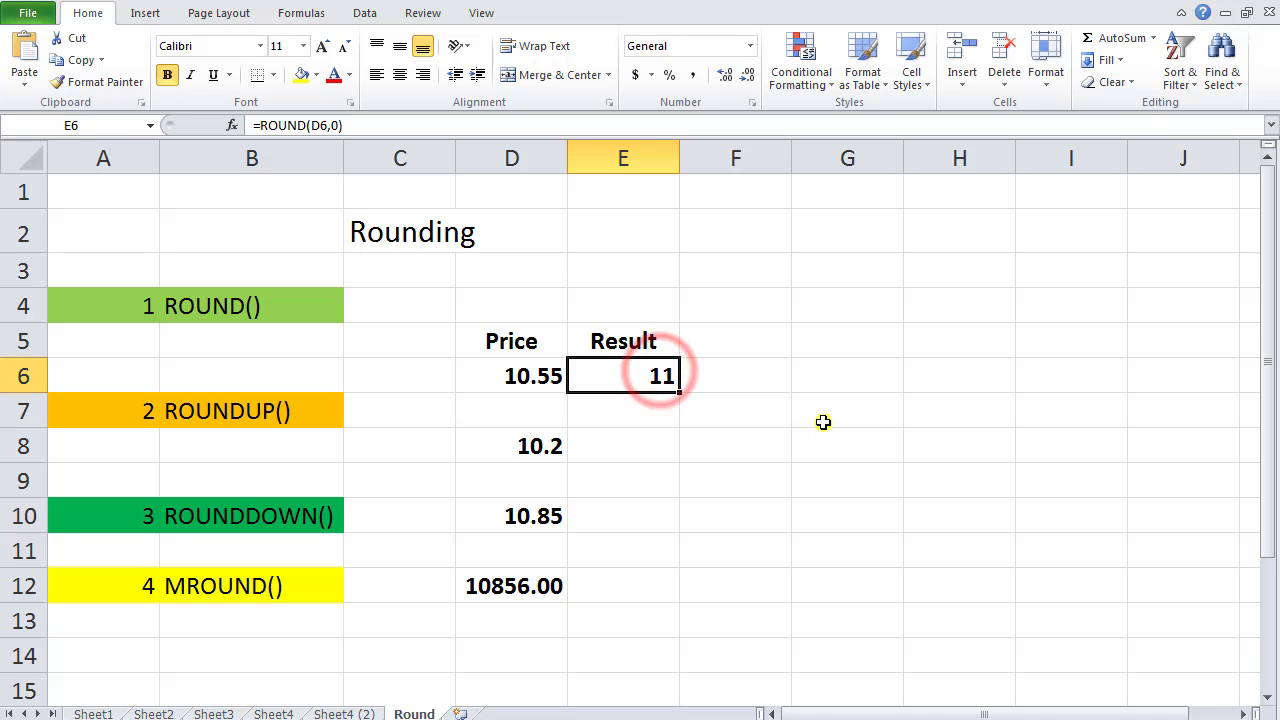
key("F2")
left_click(693, 375)
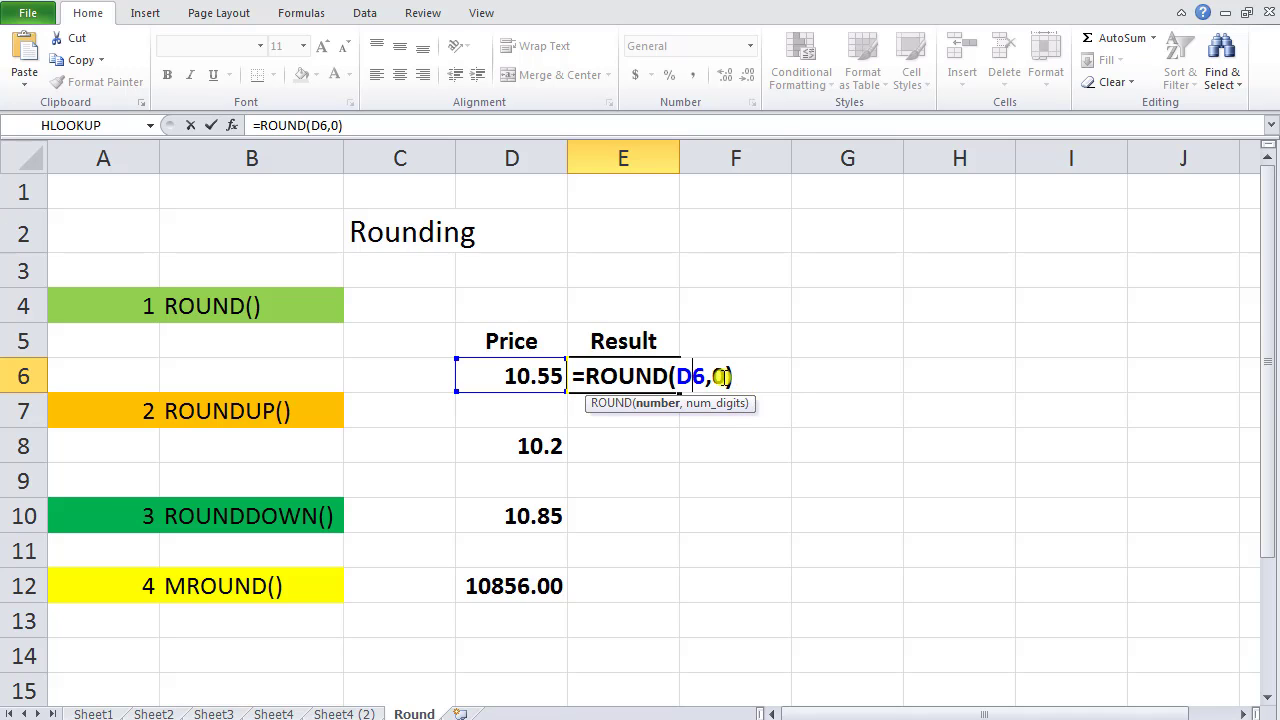
Change E6's ROUND digits to 1, then 2, to round 10.55 to one and two decimals.
left_click(720, 376)
key("BackSpace")
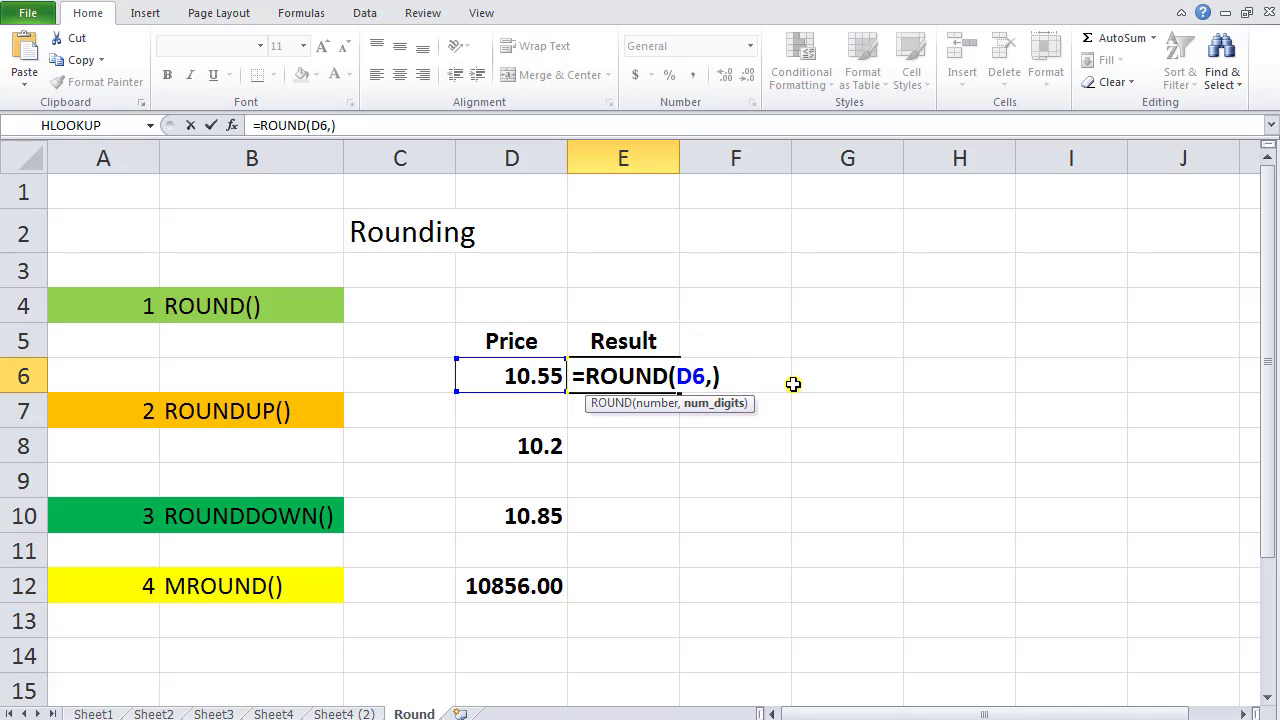
type("1")
left_click(789, 384)
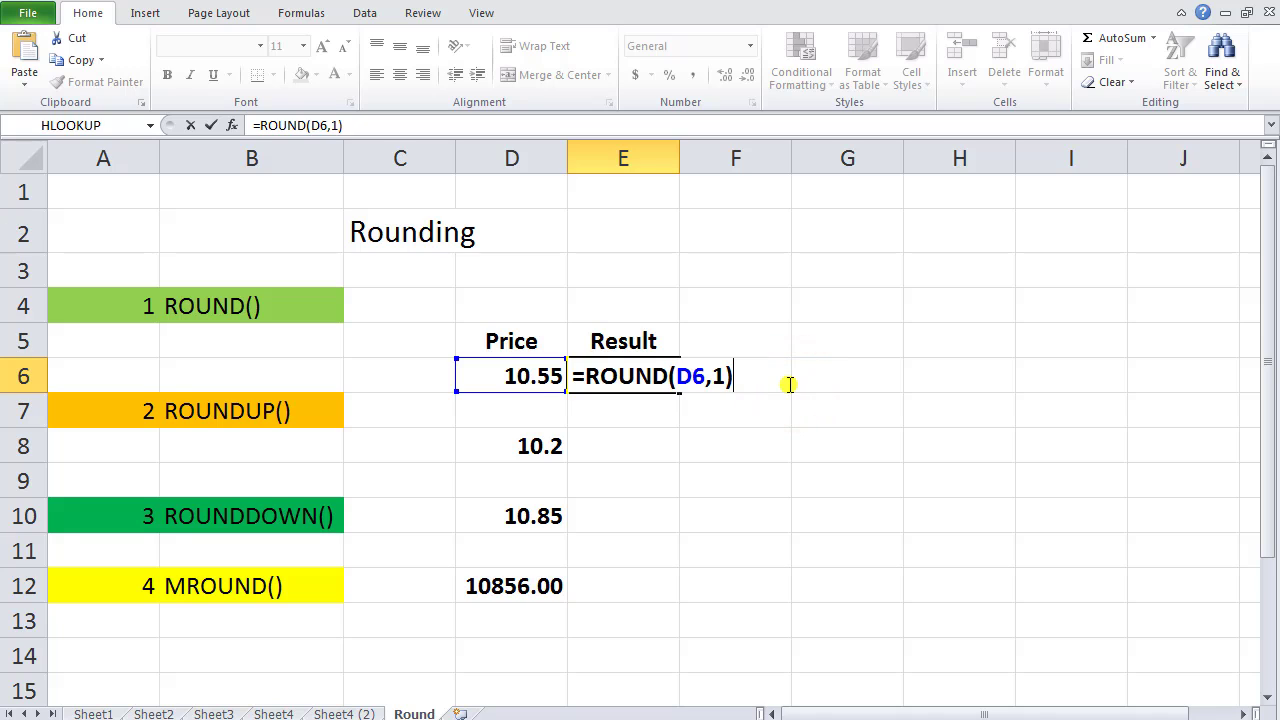
key("Return")
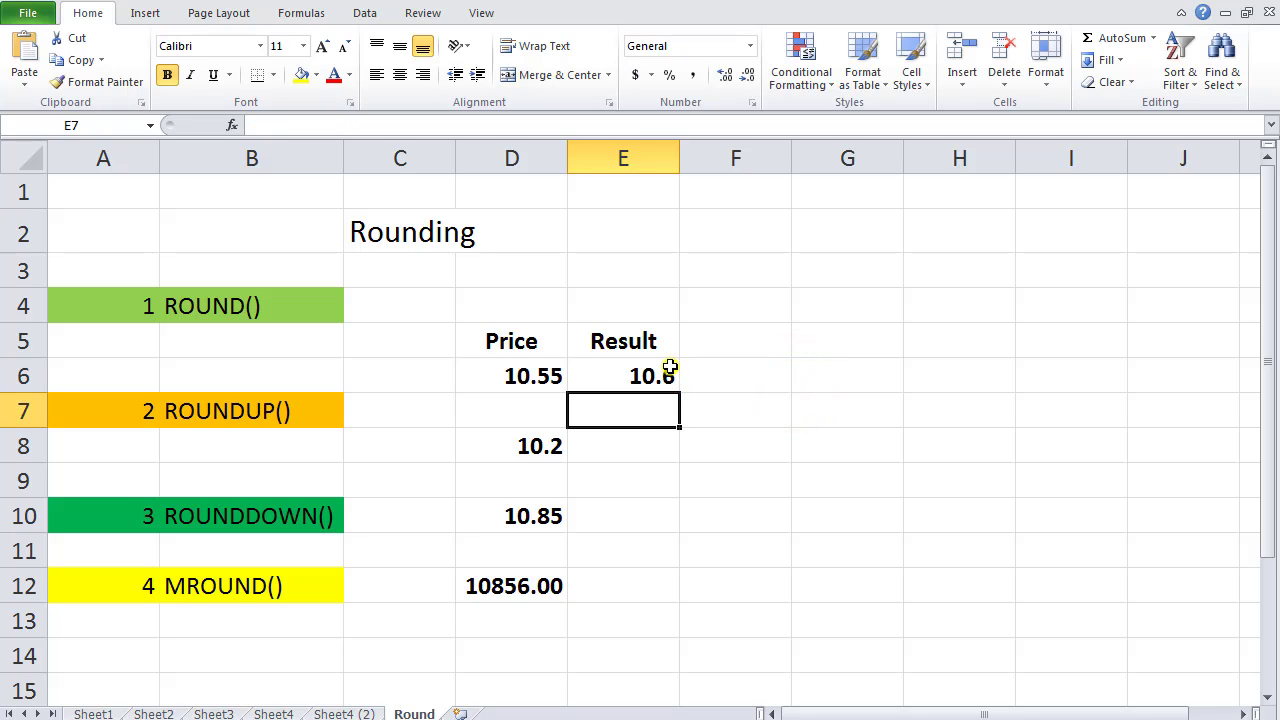
double_click(670, 375)
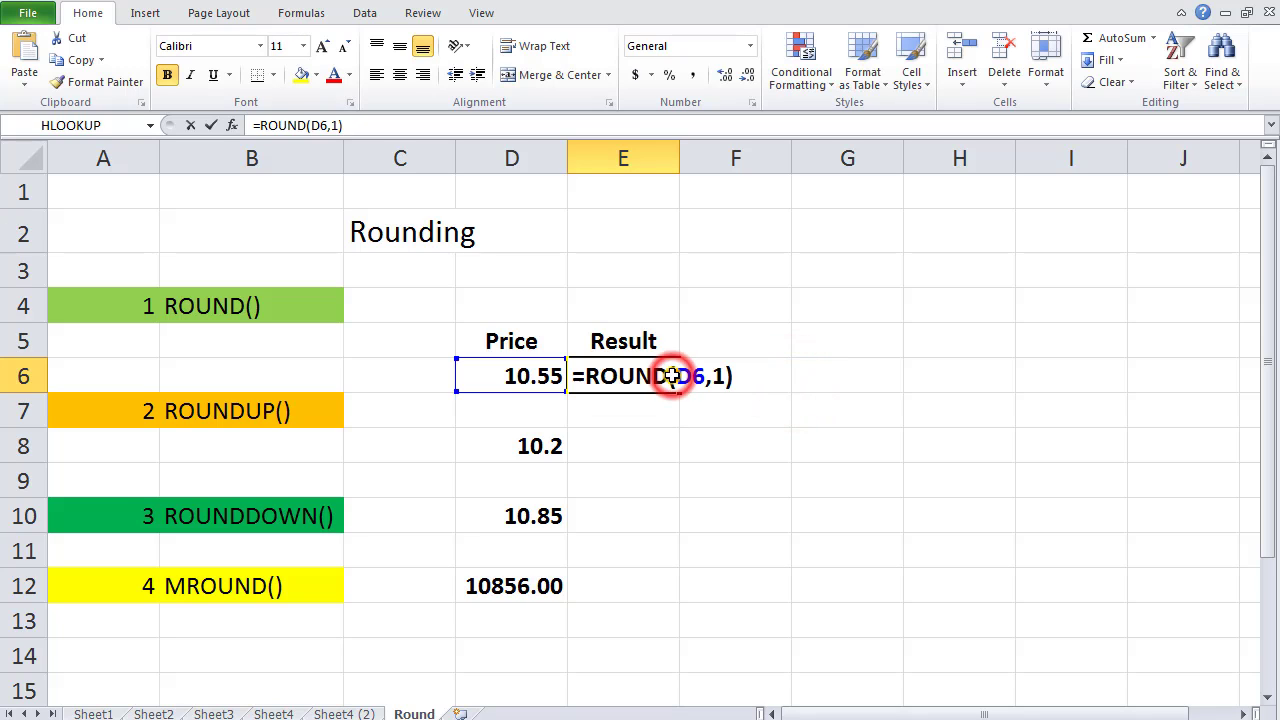
key("BackSpace")
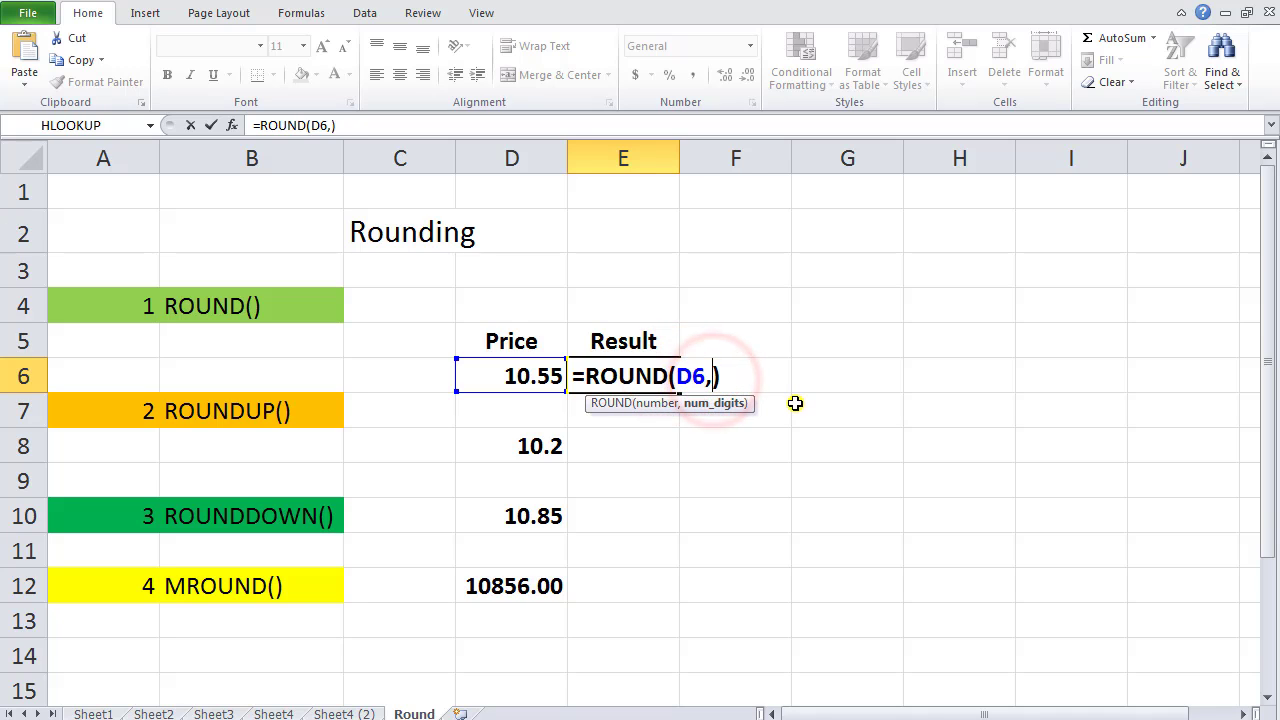
type("2")
key("Return")
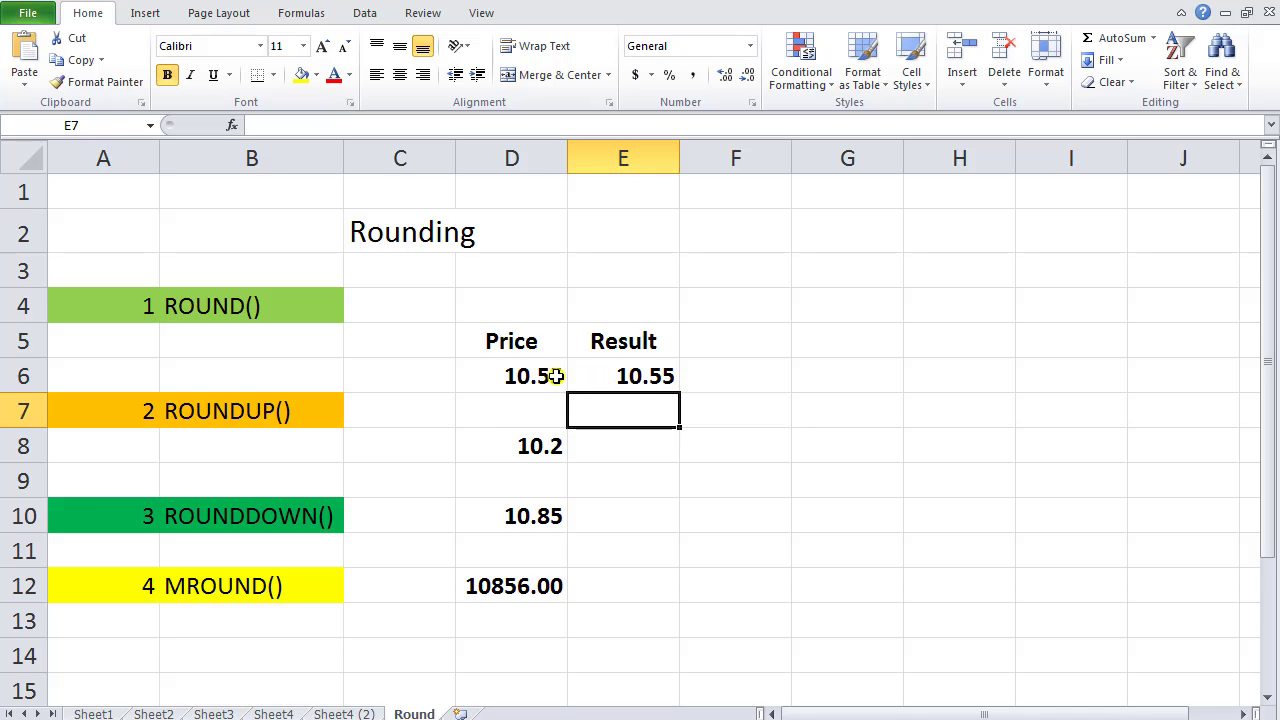
Set E6's ROUND digits back to 0 so it shows the whole number 11.
left_click(666, 376)
key("F2")
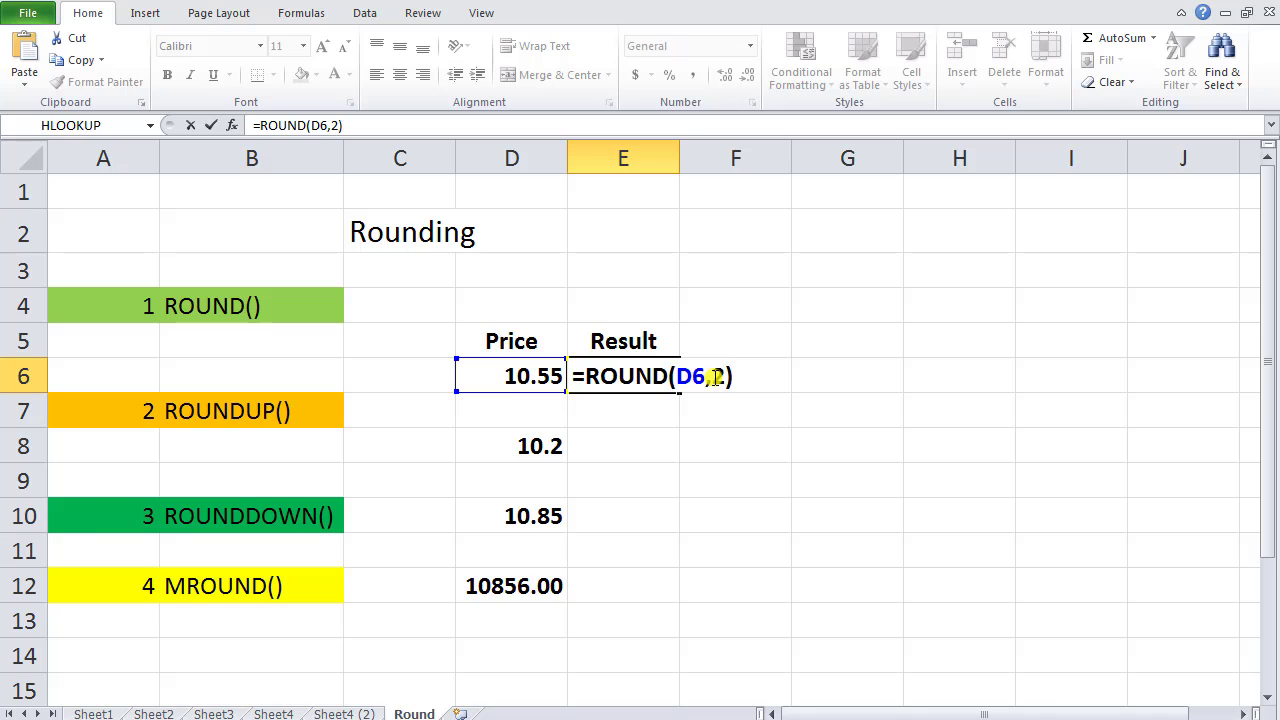
left_click(715, 373)
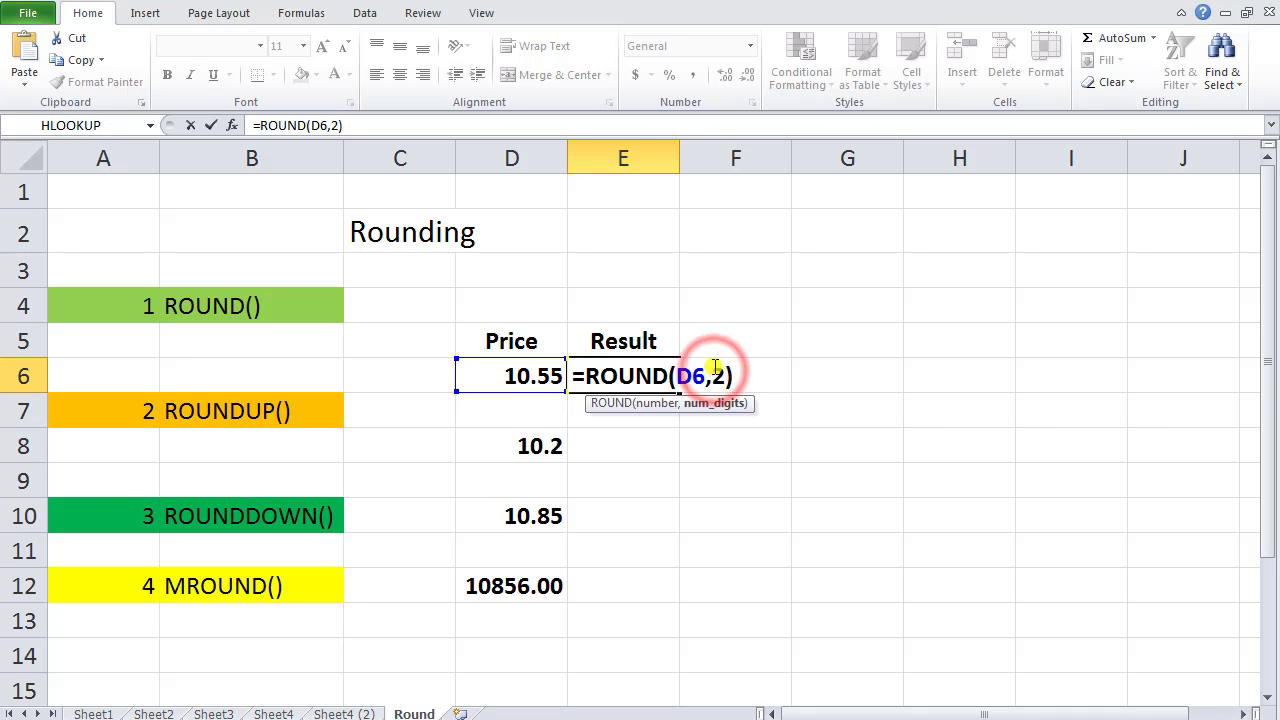
type("0")
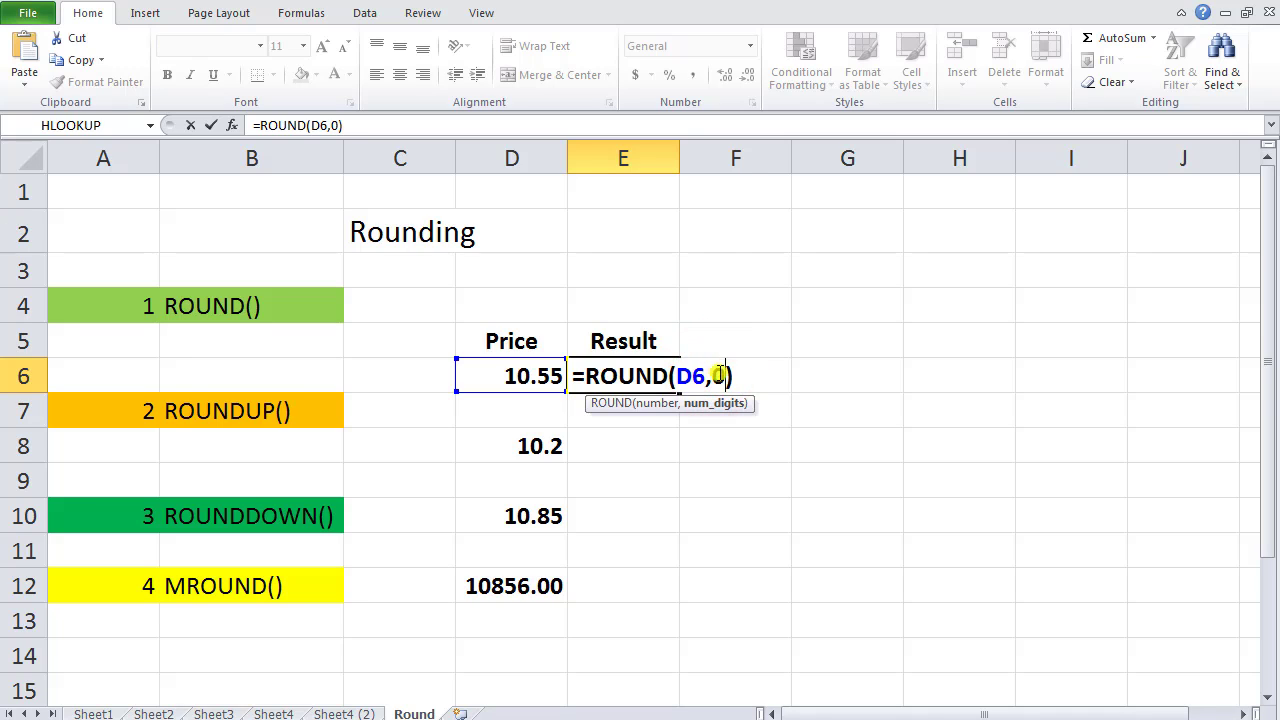
left_click(757, 378)
key("Return")
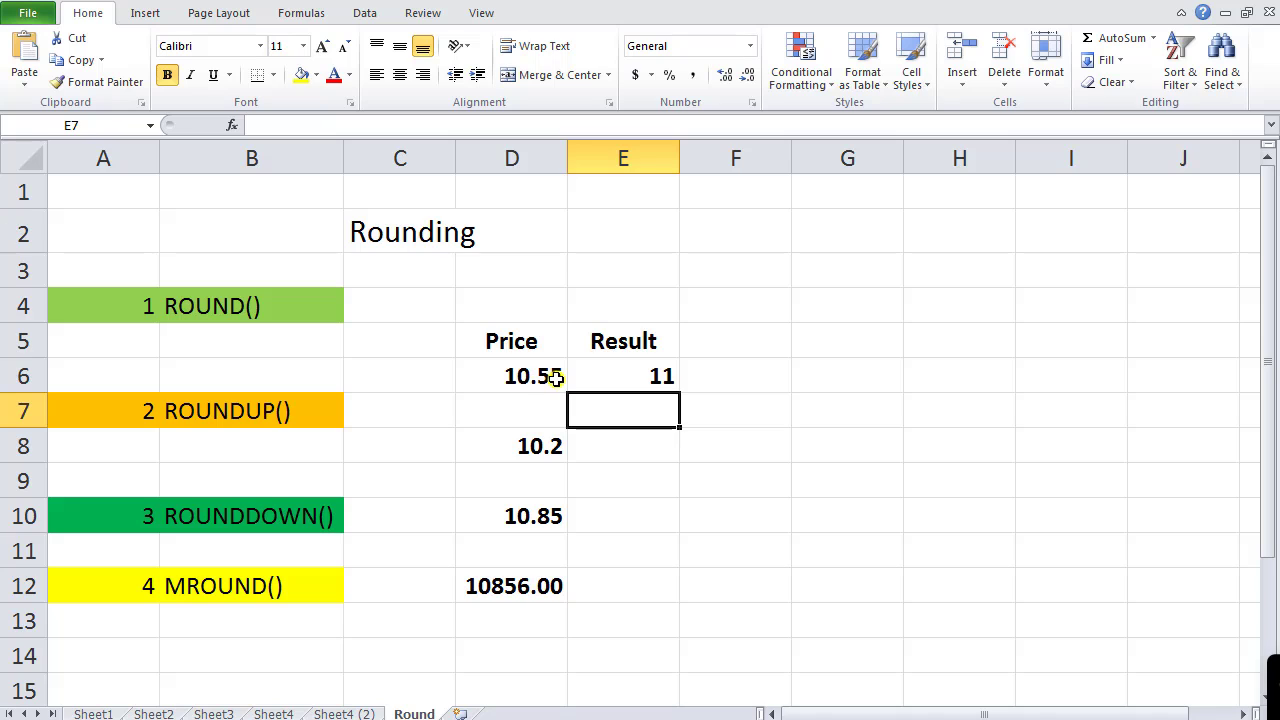
left_click(671, 383)
double_click(671, 383)
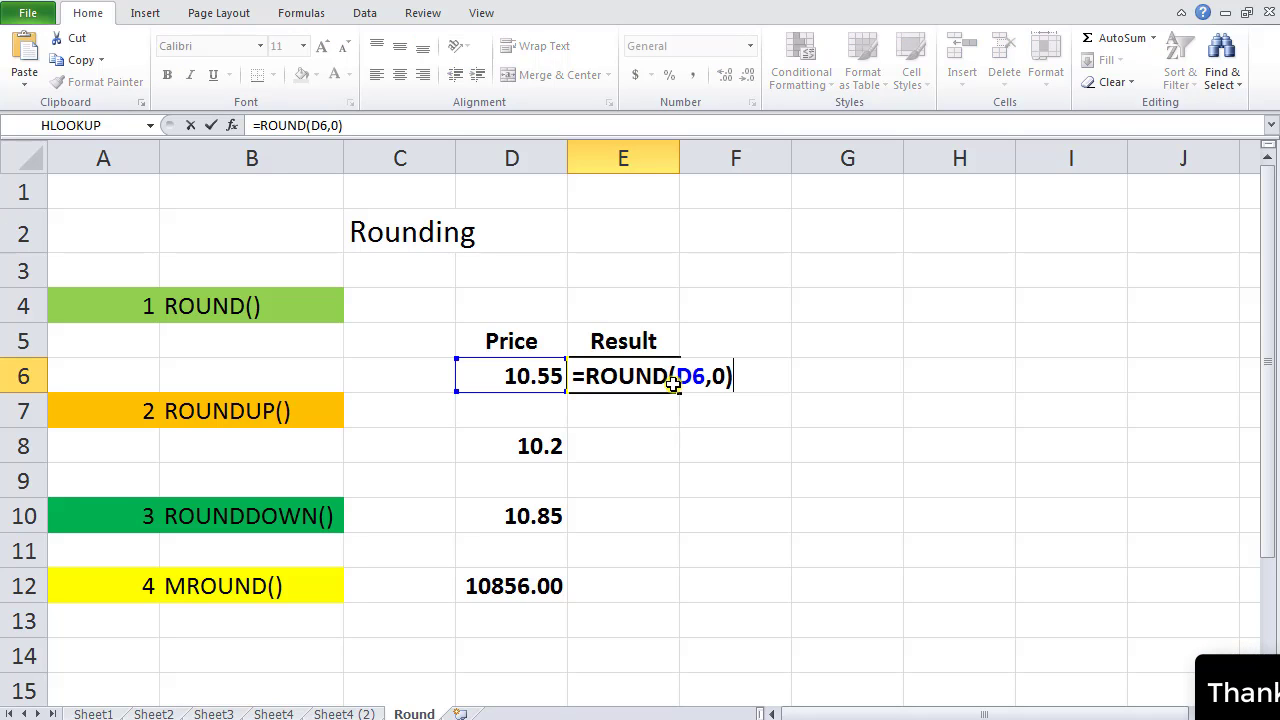
left_click(716, 377)
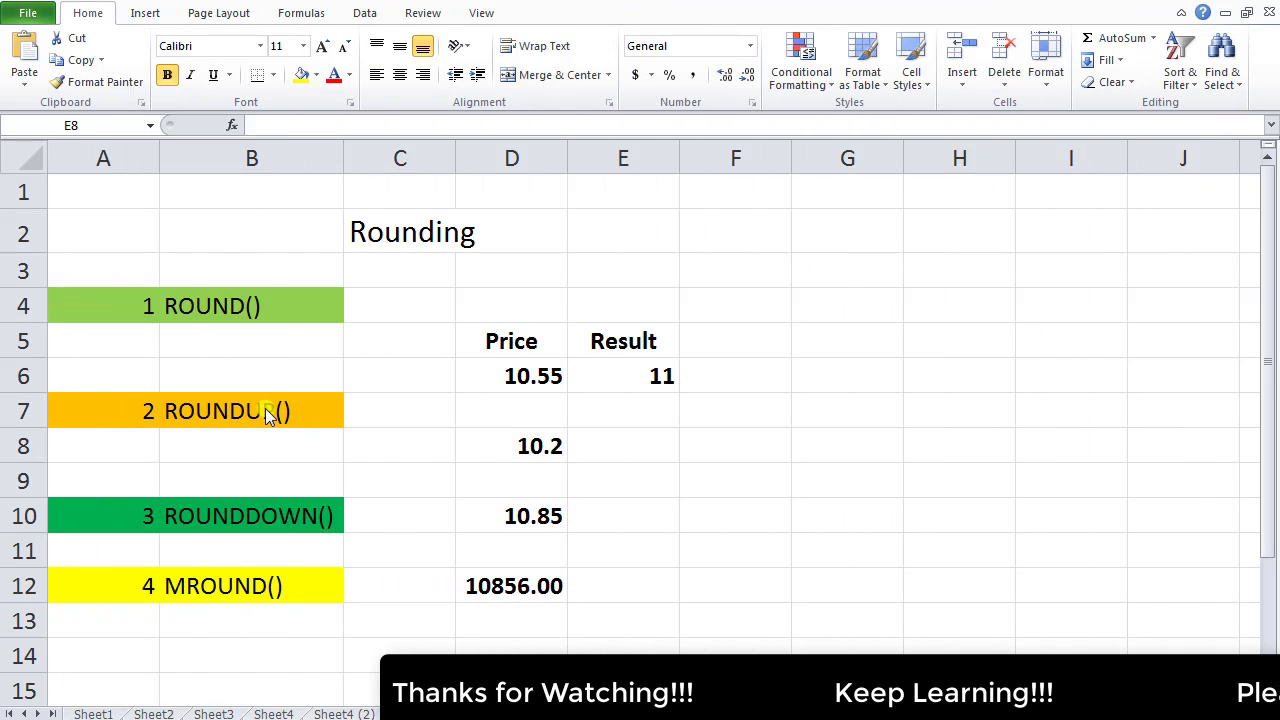
key("shift")
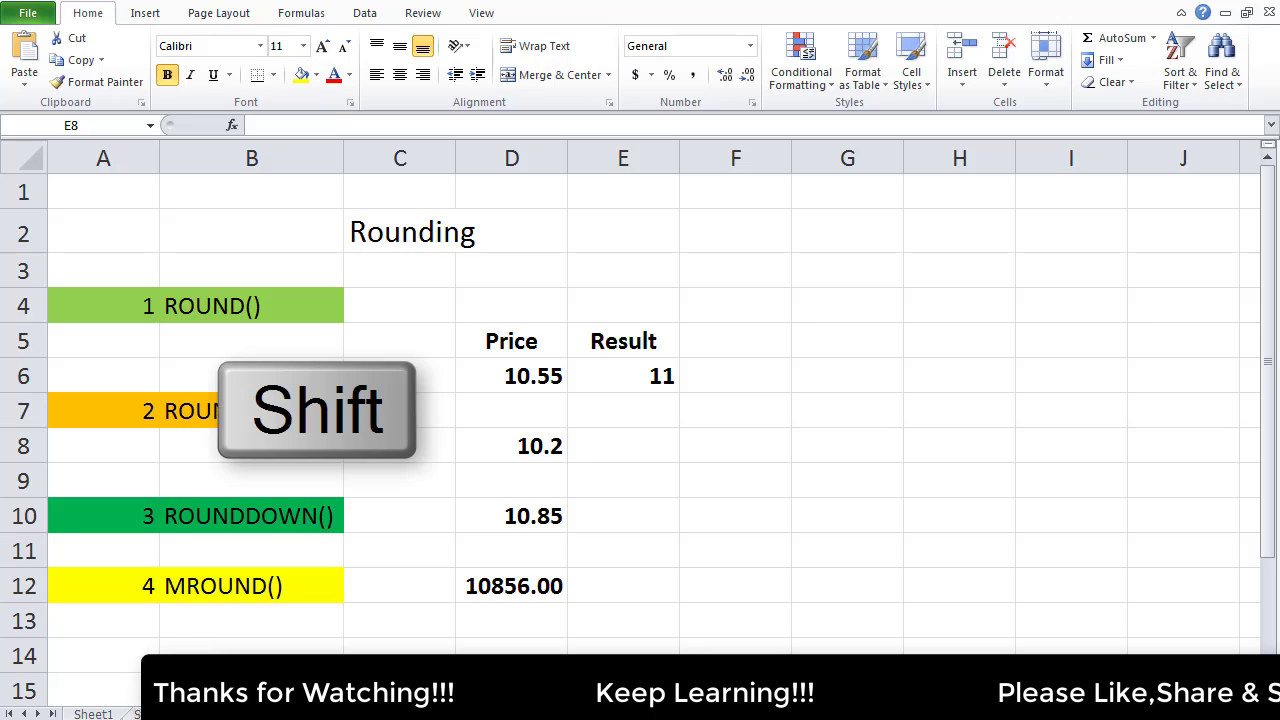
Enter =ROUNDUP(D8,0) in E8, rounding the 10.2 price up to 11.
left_click(615, 448)
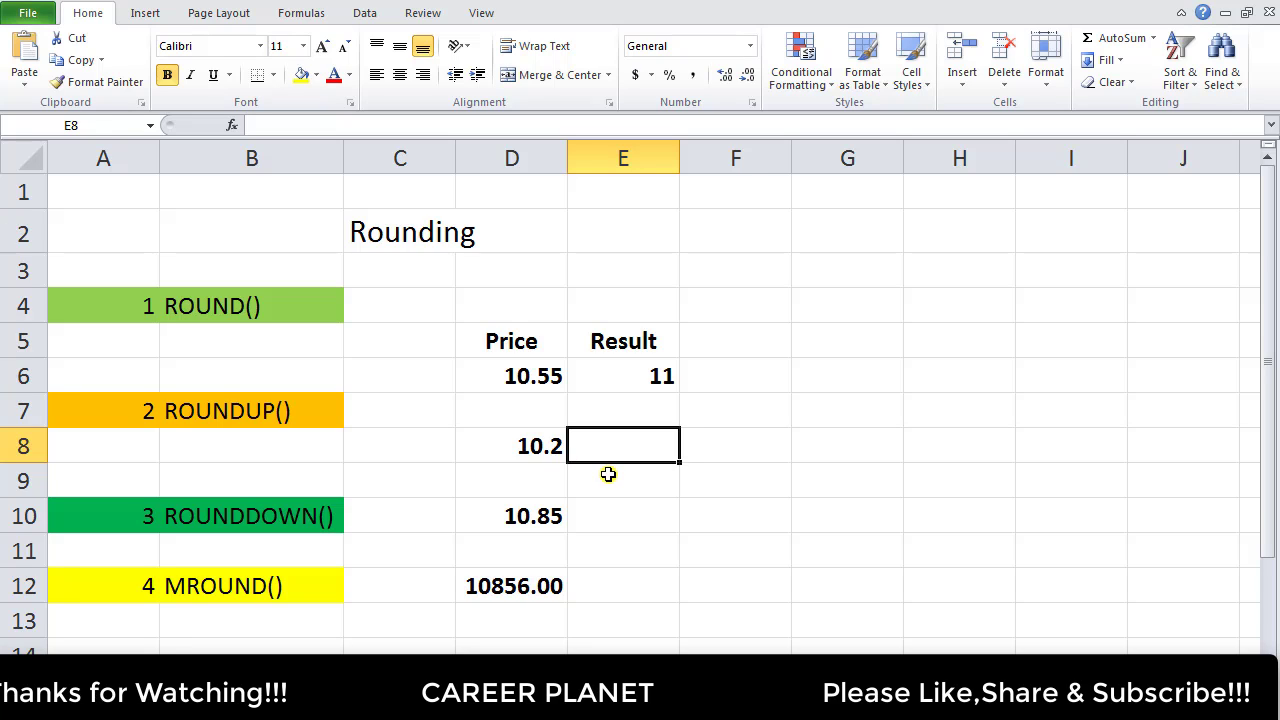
type("=")
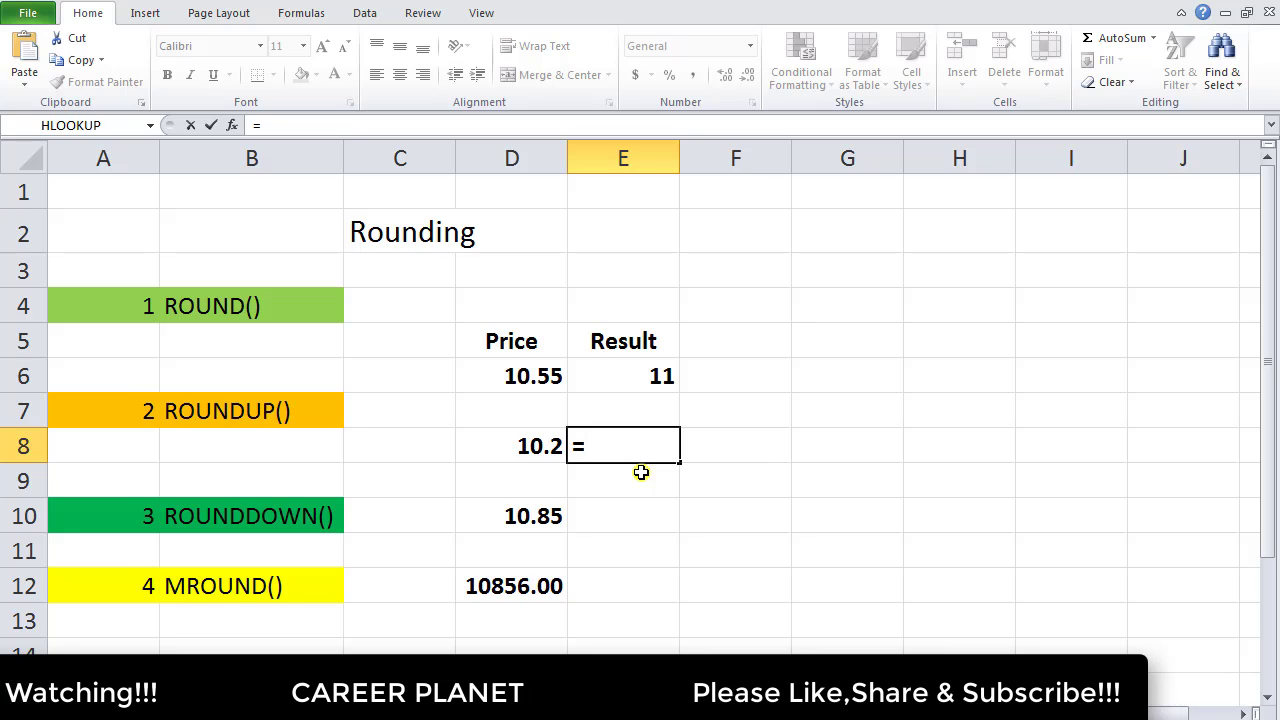
type("round")
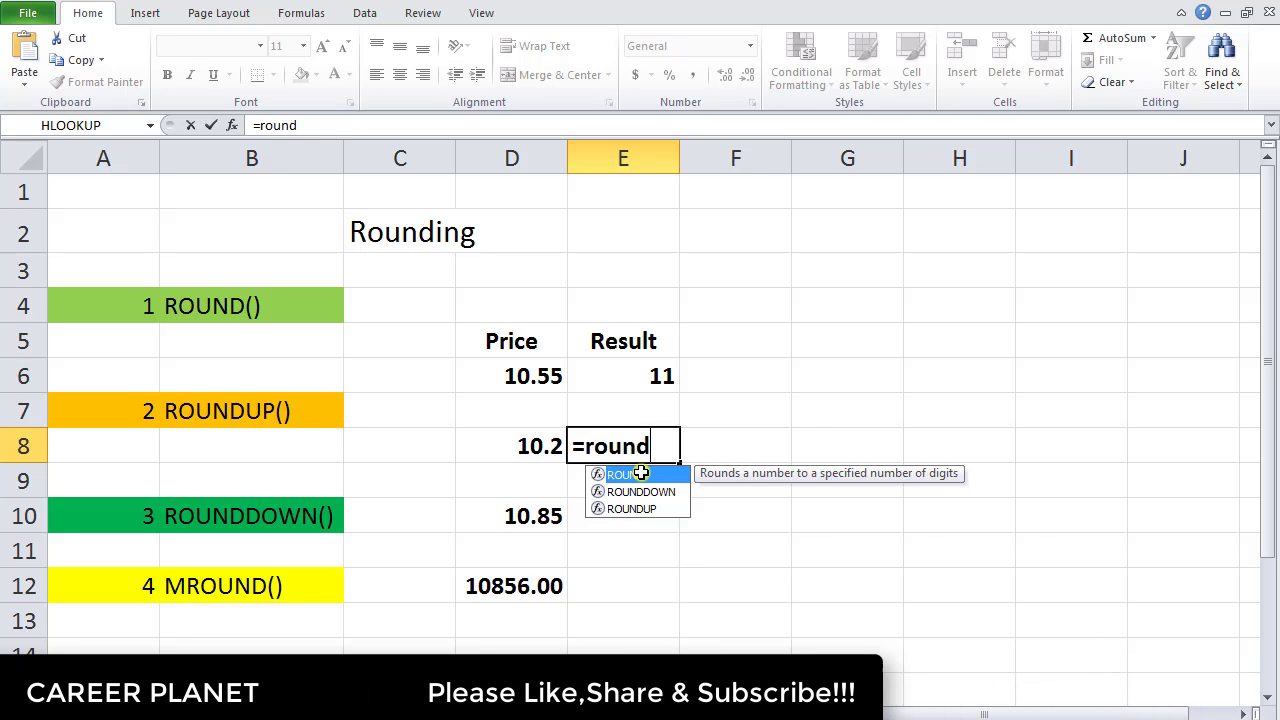
type("up(")
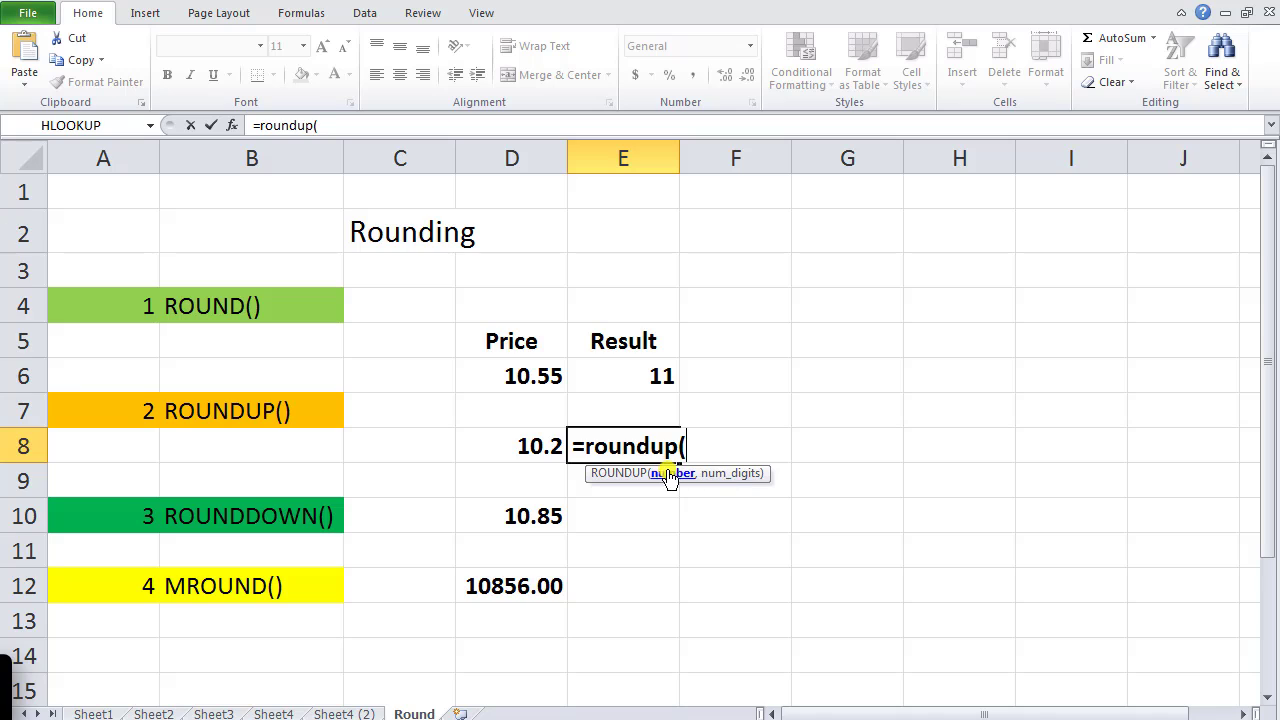
left_click(534, 443)
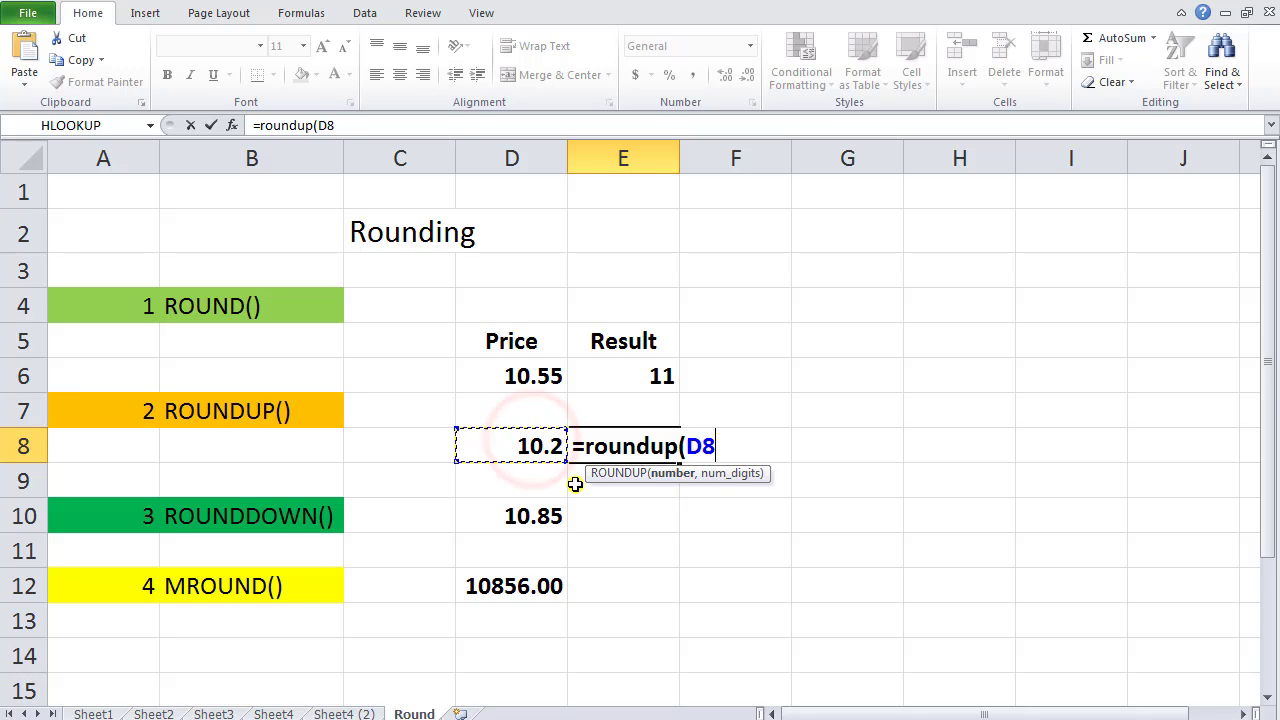
type(",0")
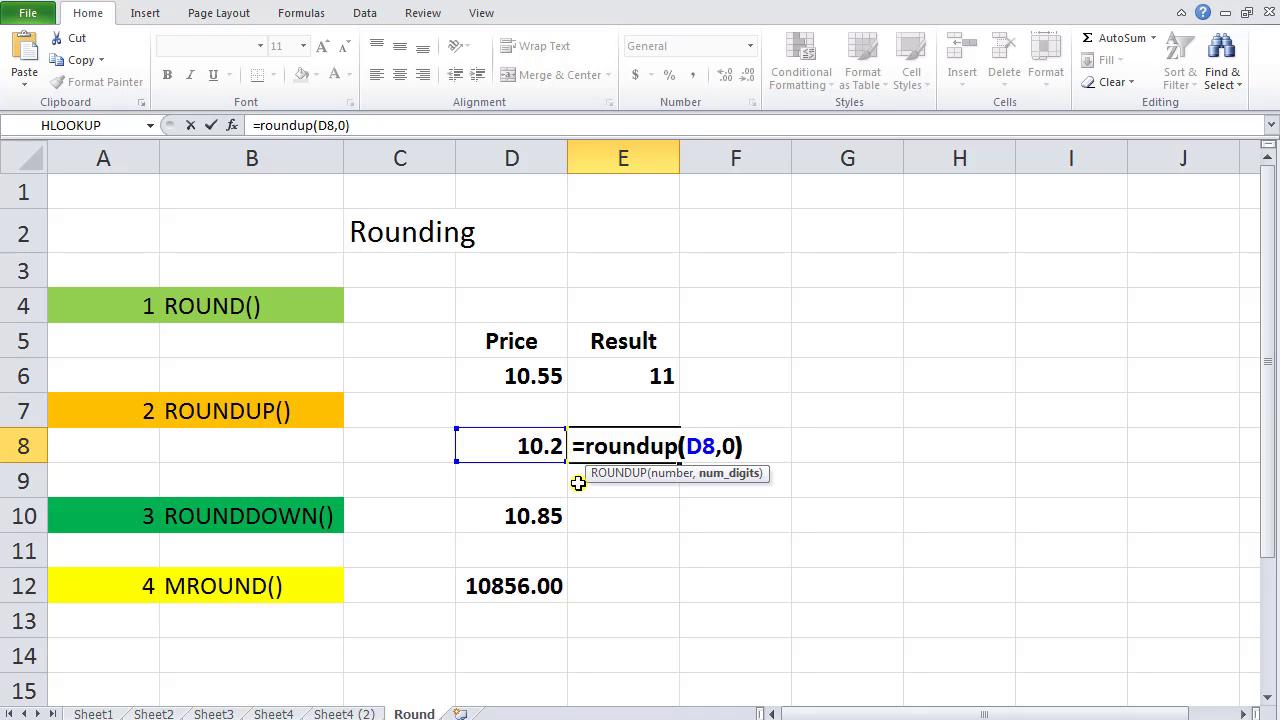
key("Return")
left_click(668, 458)
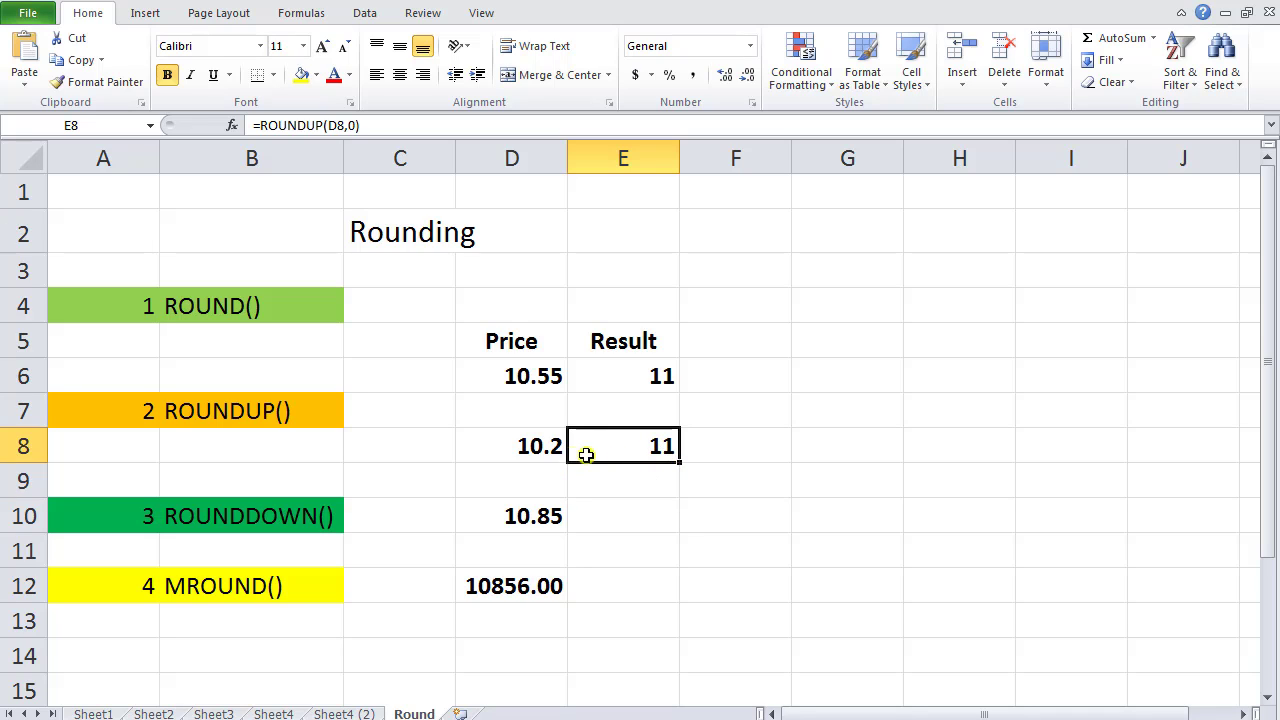
left_click(545, 445)
Change the D8 price to 10.85, then 10.1, and confirm E8 still shows 11.
double_click(550, 445)
key("Delete")
type("85")
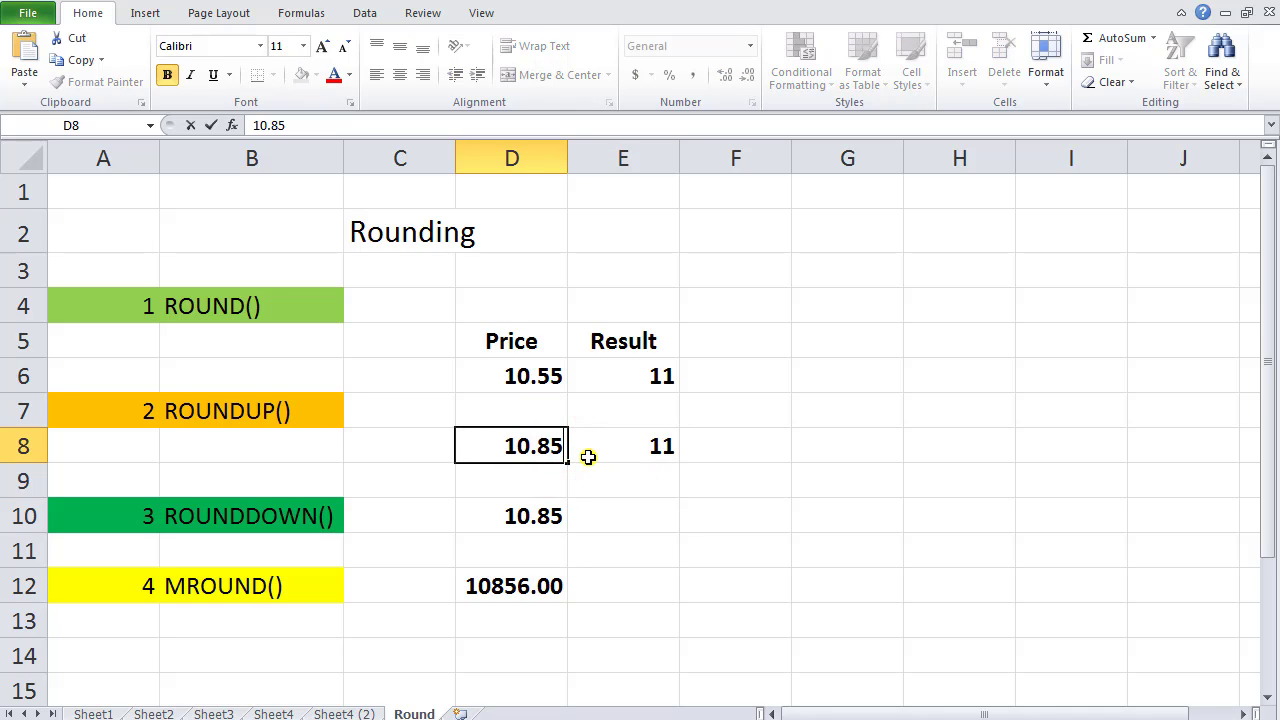
key("Return")
key("Up")
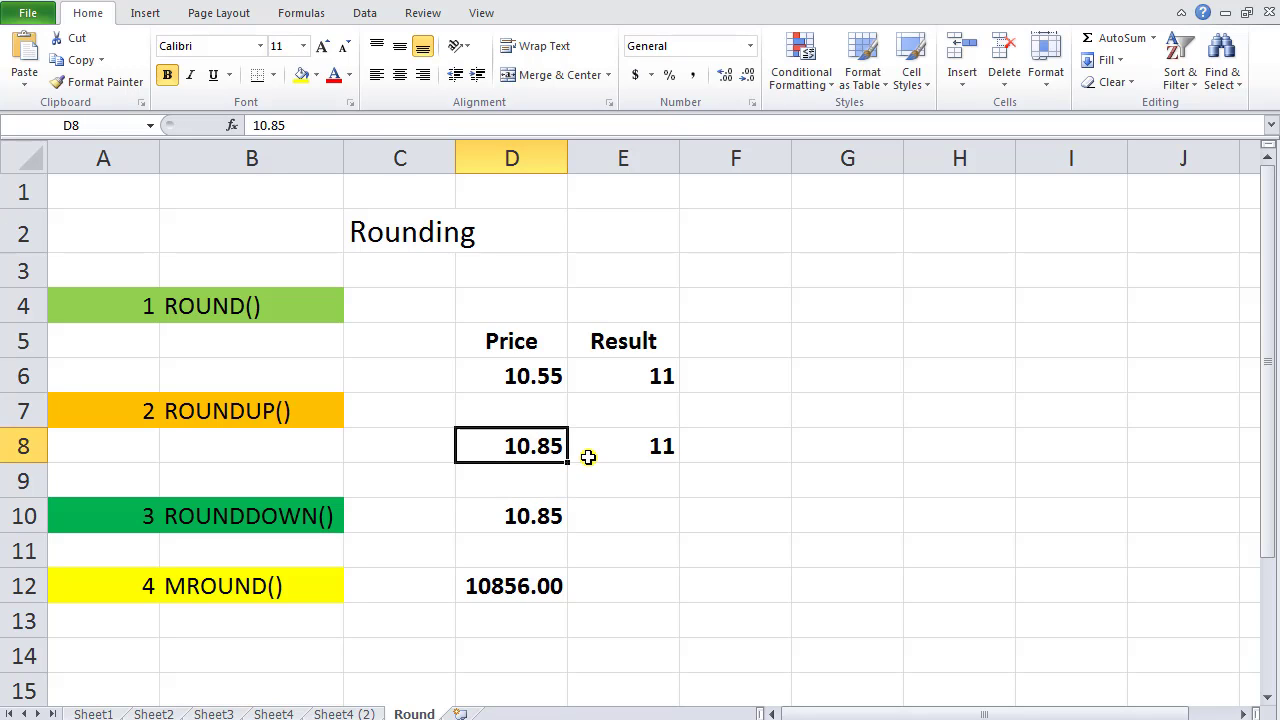
type("10.10")
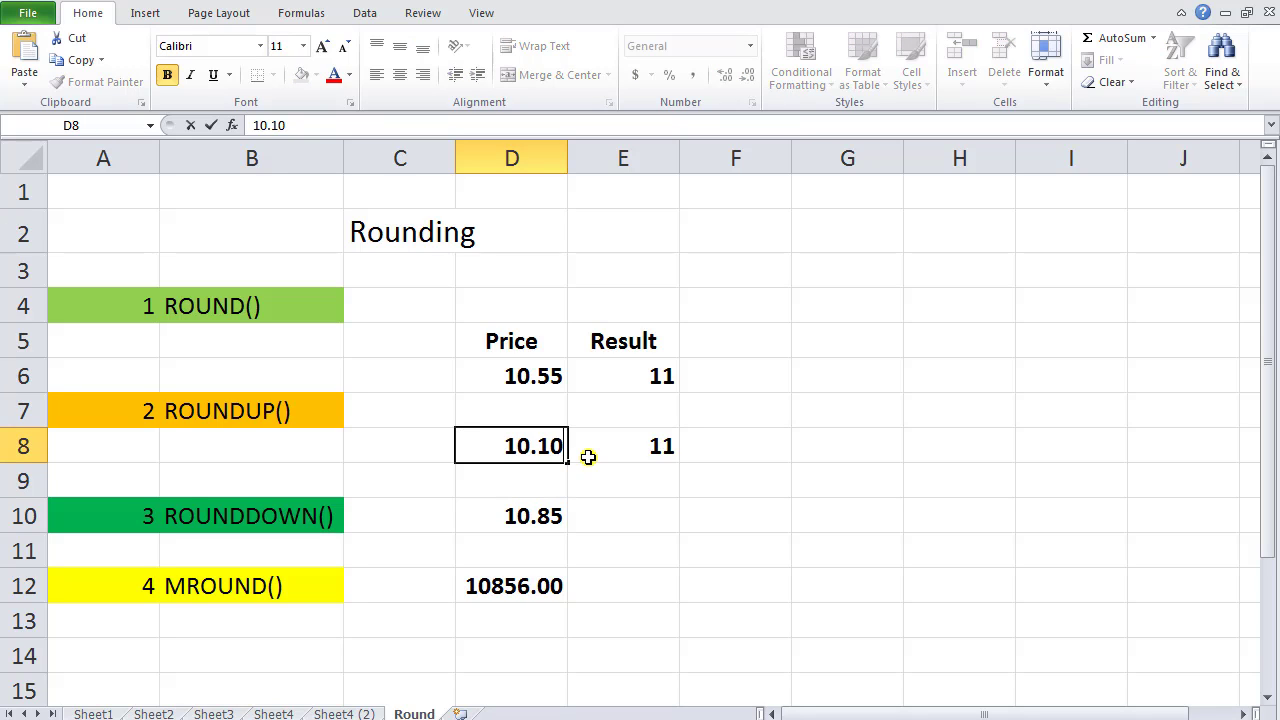
key("Return")
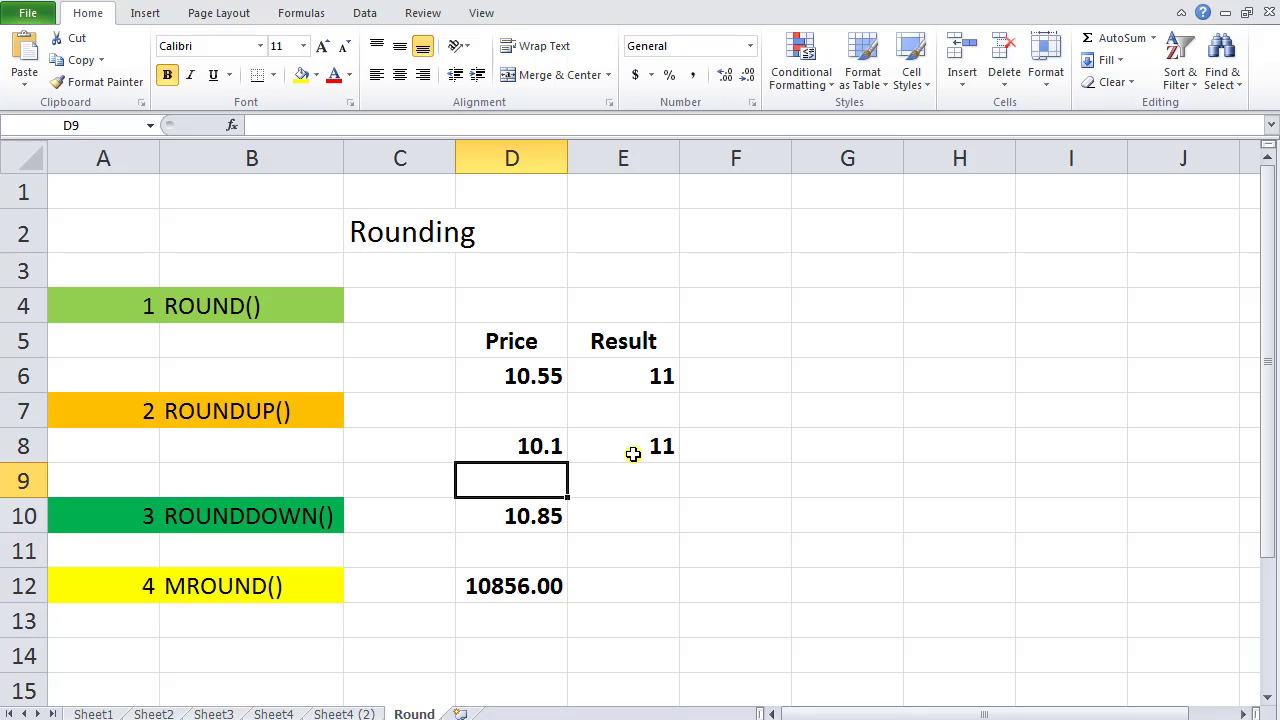
left_click(633, 454)
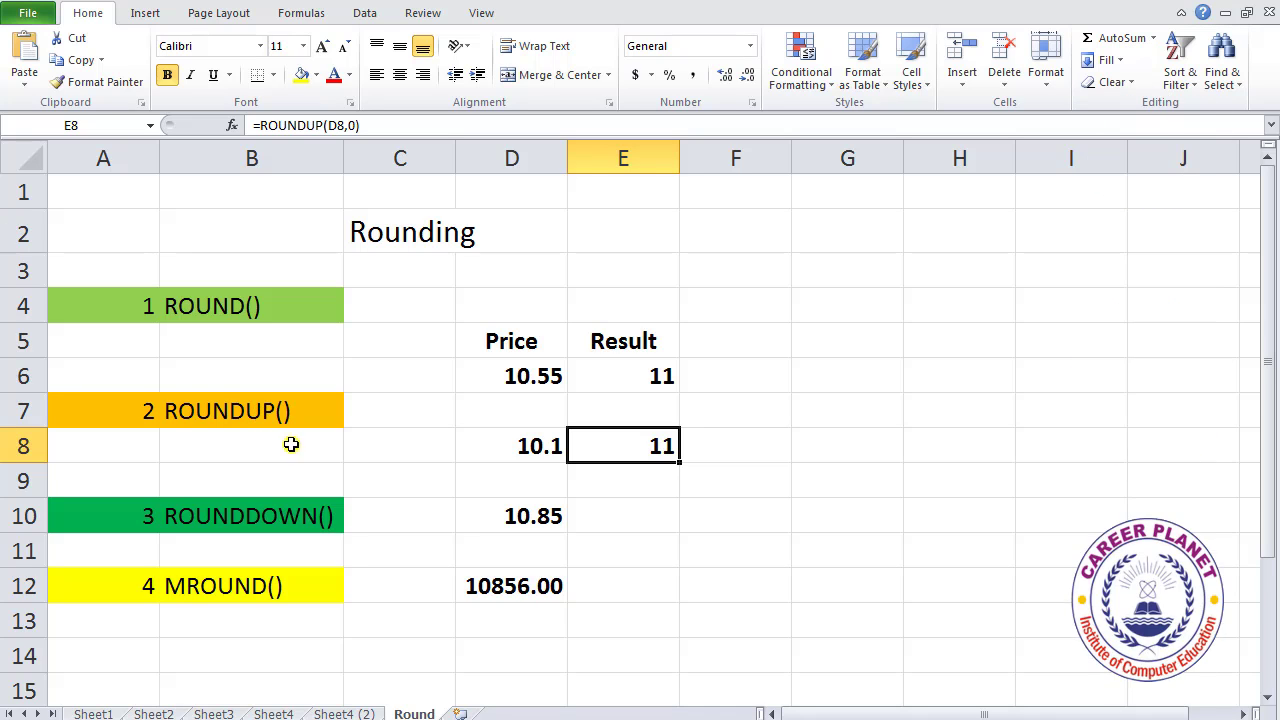
Enter =ROUNDDOWN(D10,0) in E10 to round the D10 price down.
left_click(629, 509)
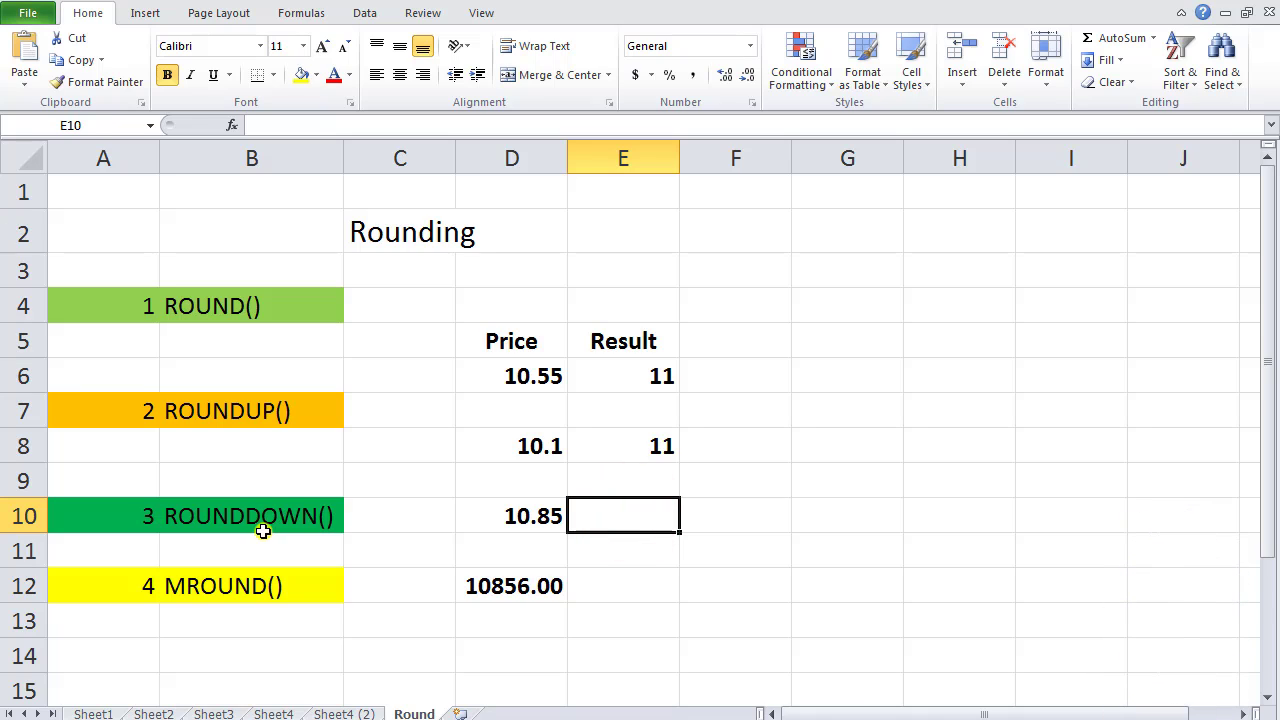
type("=")
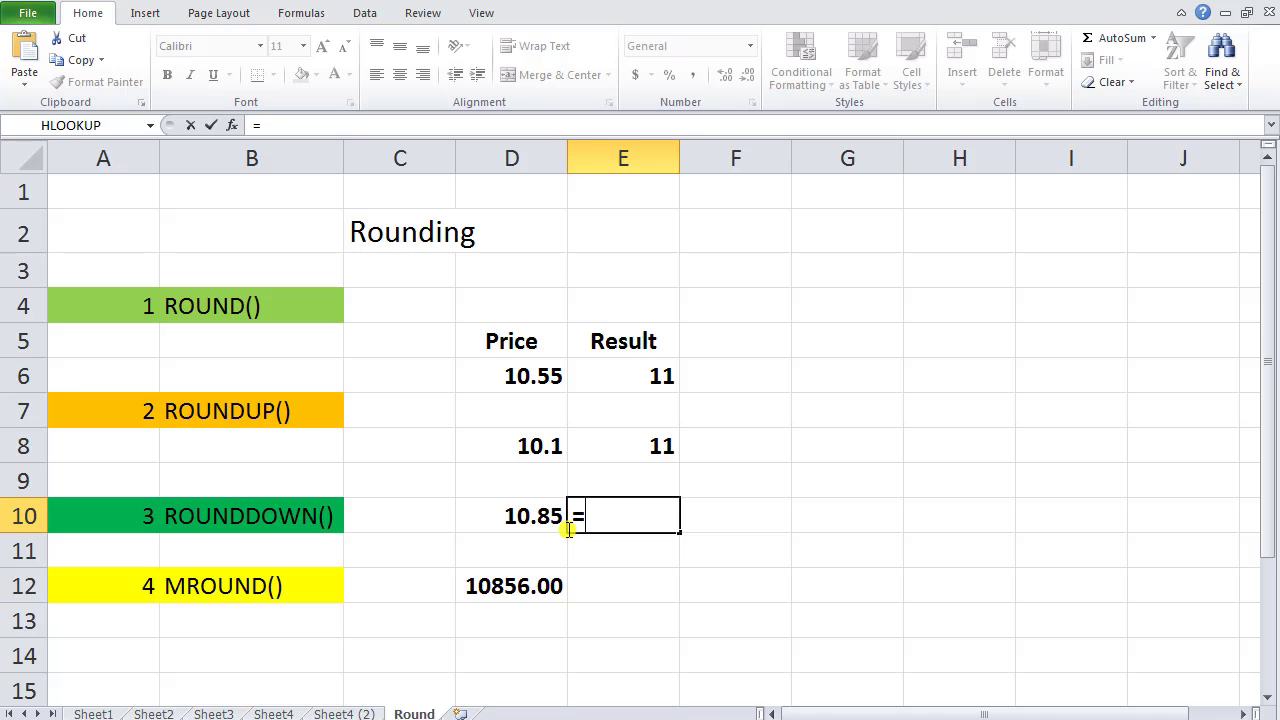
type("rounddown(")
left_click(540, 518)
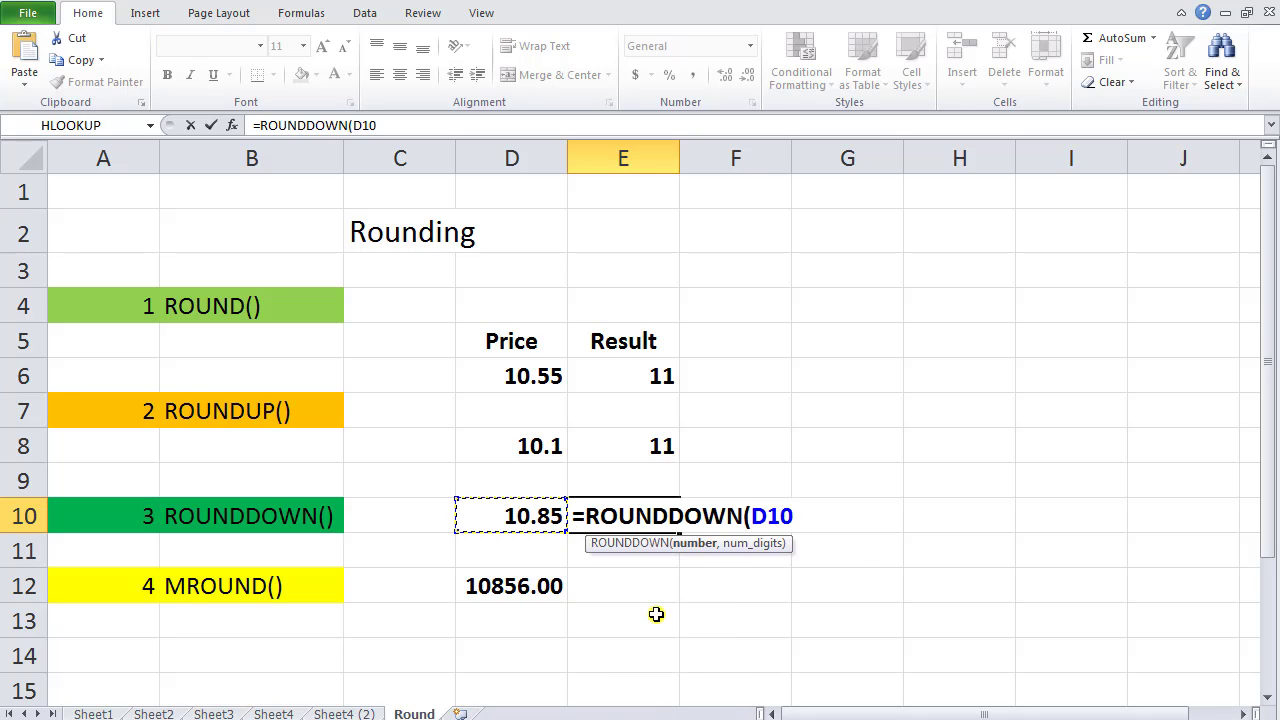
type(",0)")
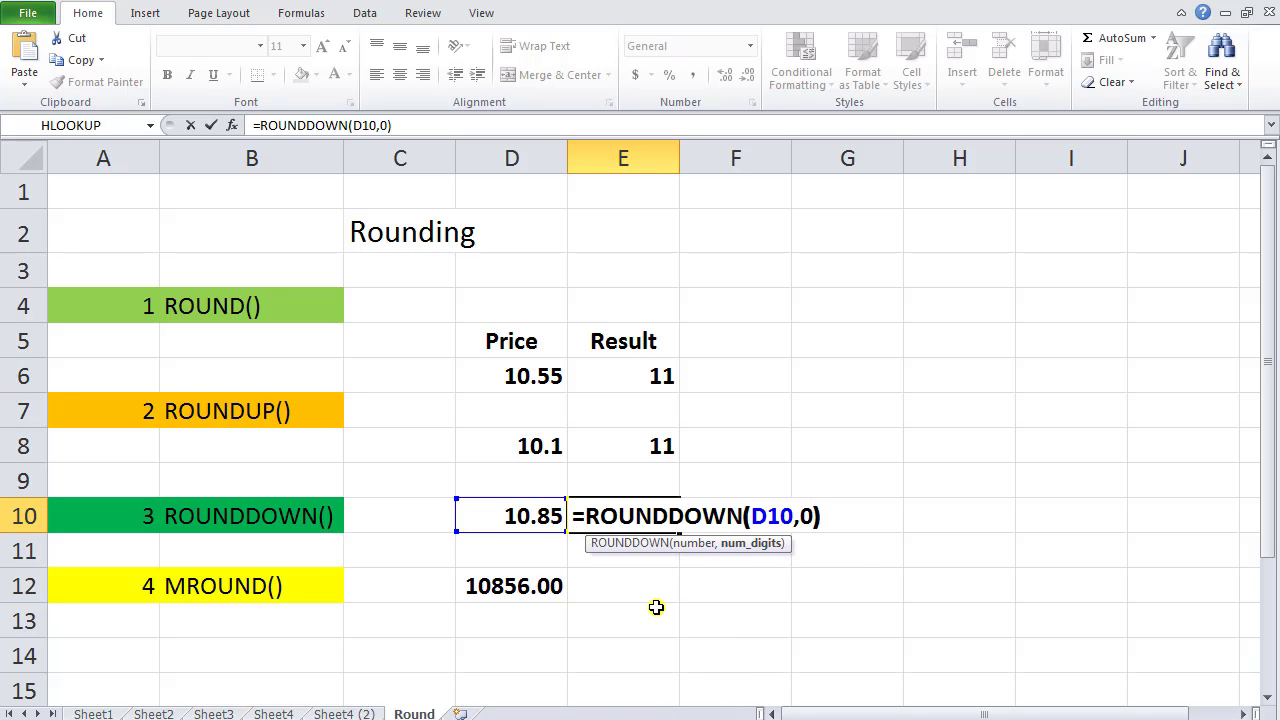
key("Return")
Change the D10 price to 10.20, then 10.80, and check E10 still gives 10.
left_click(546, 513)
key("F2")
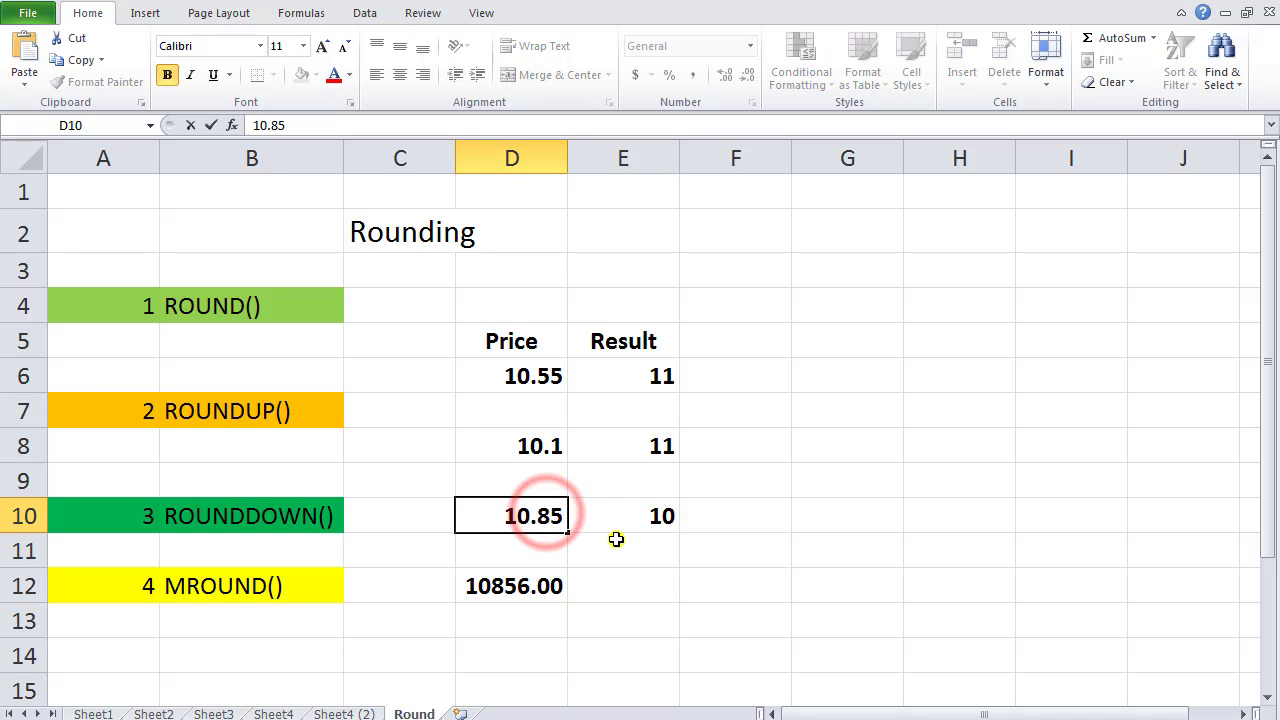
key("BackSpace")
key("BackSpace")
type("20")
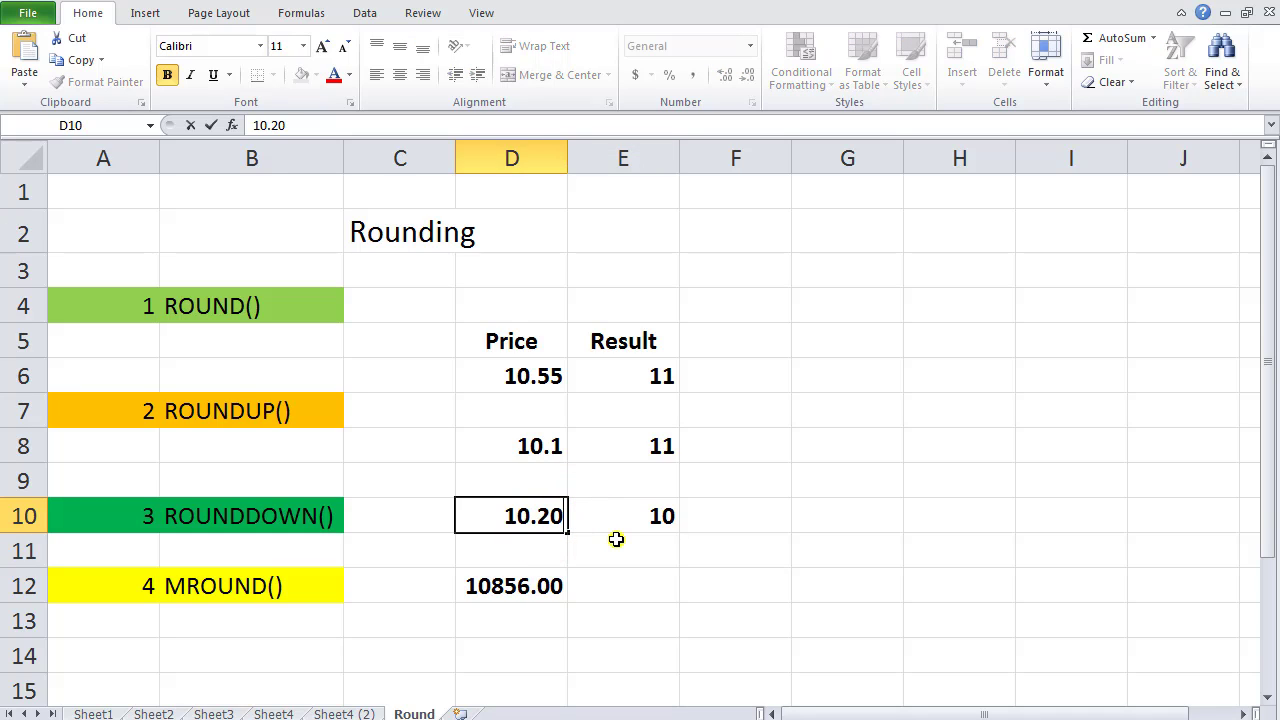
key("Return")
key("Up")
key("F2")
key("BackSpace")
type("80")
key("Return")
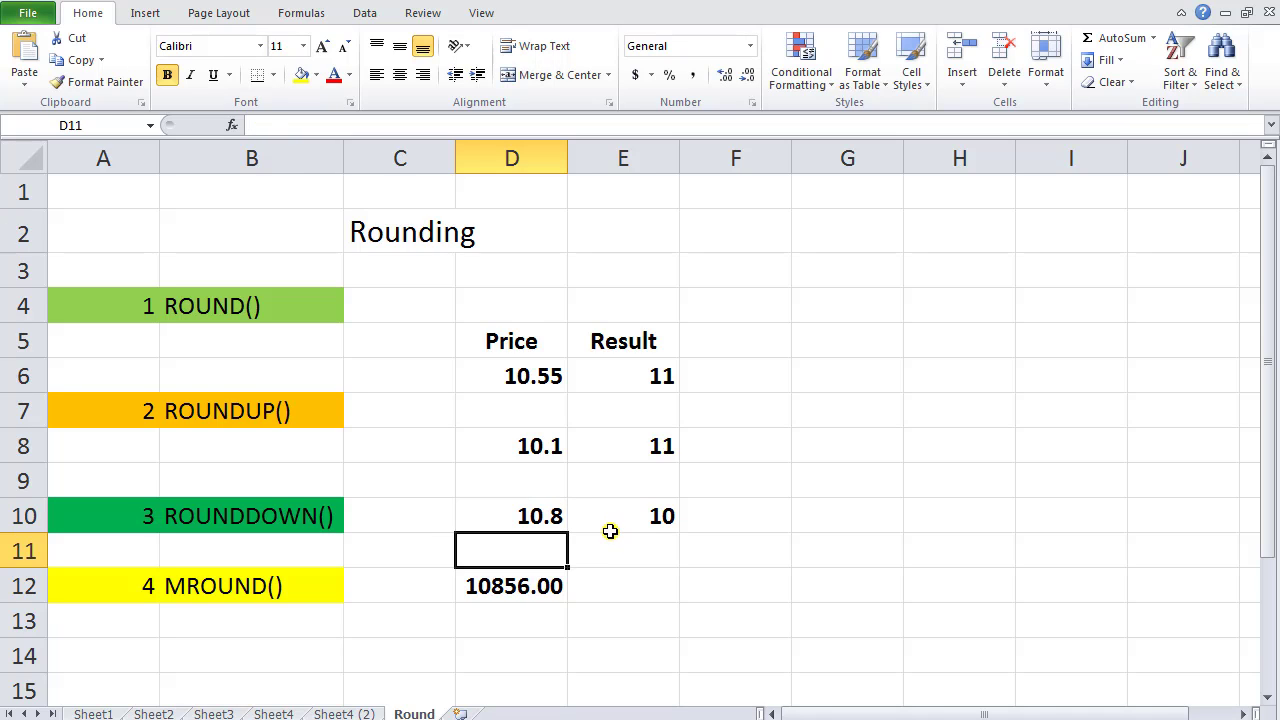
left_click(650, 526)
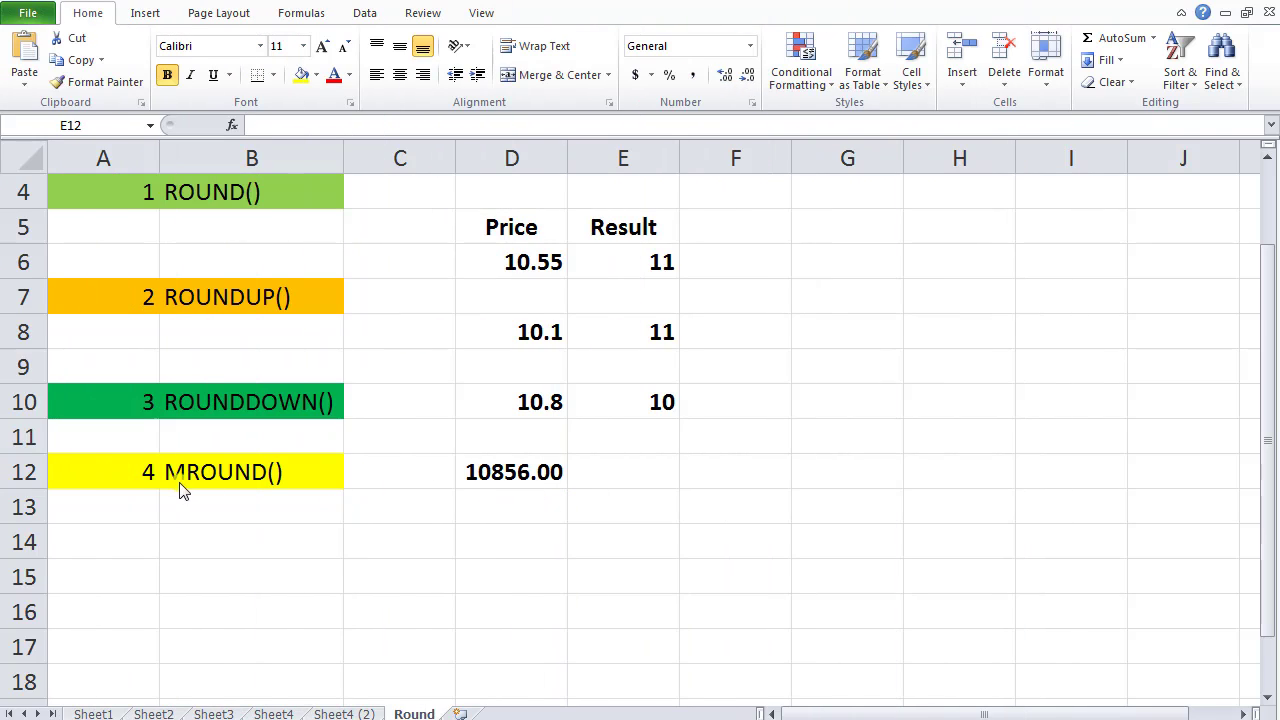
Enter =MROUND(D12,10) in E12, rounding 10856.00 to the nearest 10 for 10860.
left_click(514, 481)
left_click(522, 490)
left_click(623, 480)
type("=m")
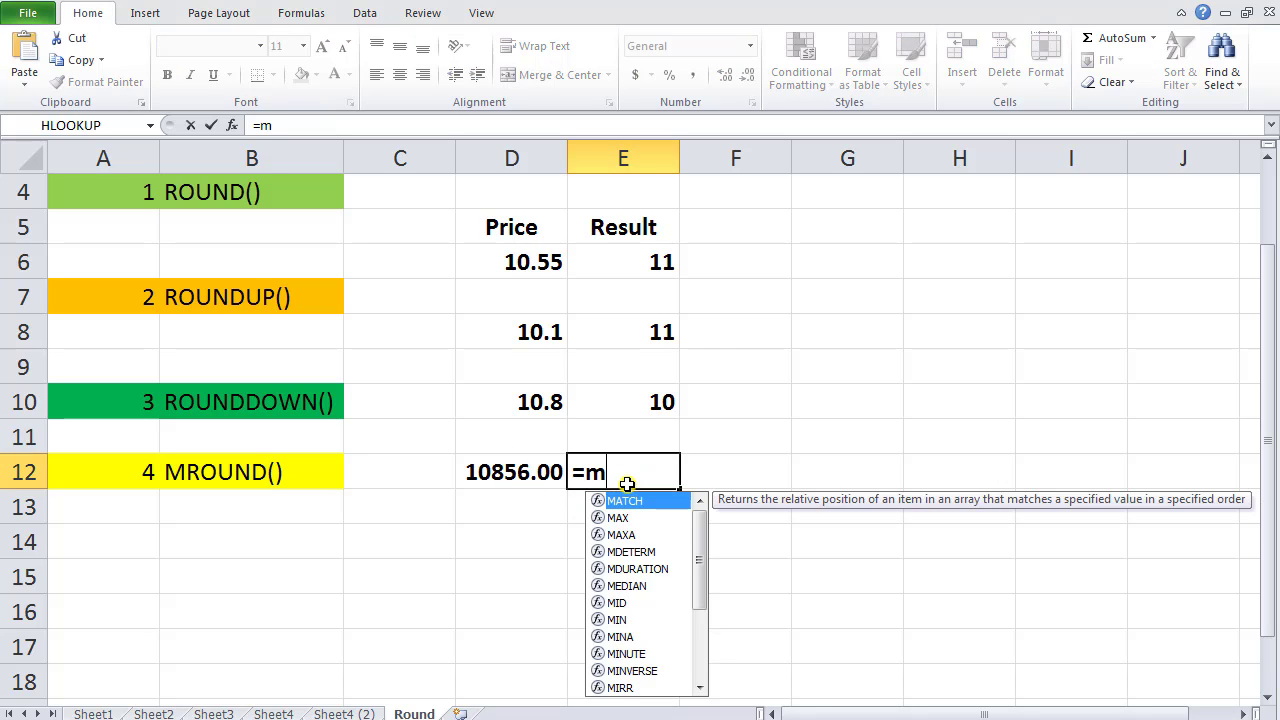
type("r")
key("Tab")
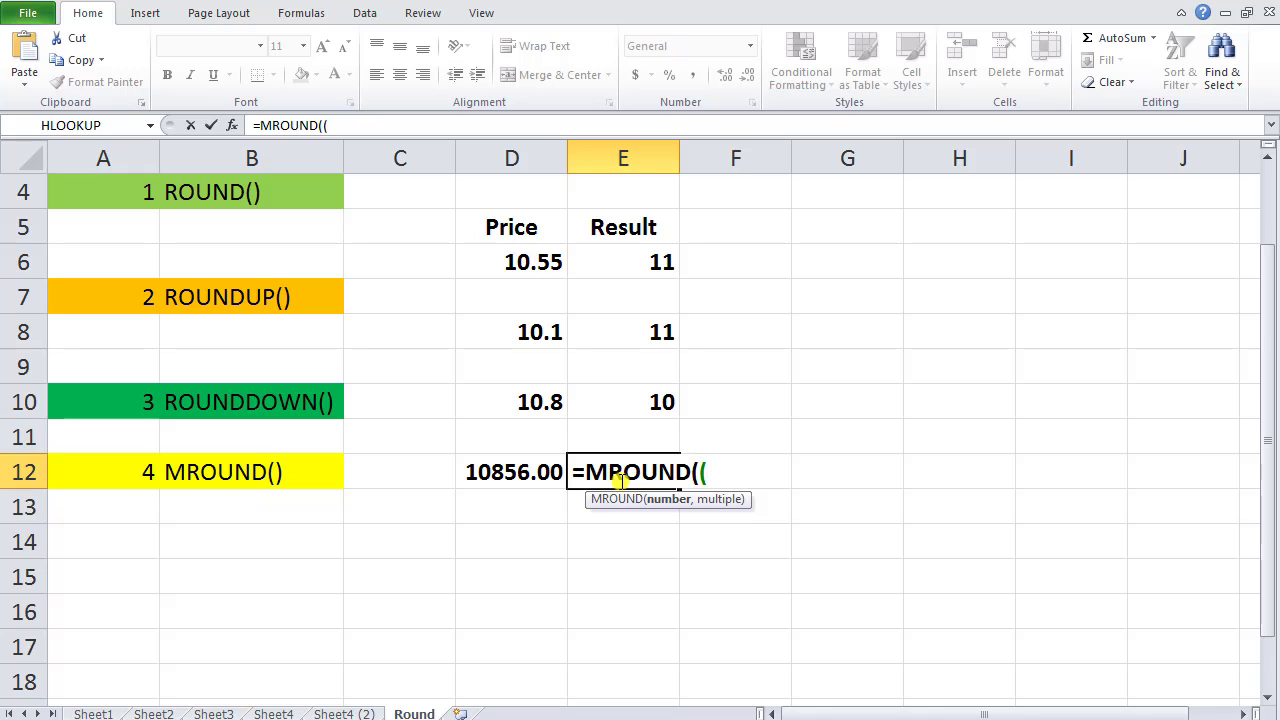
left_click(514, 478)
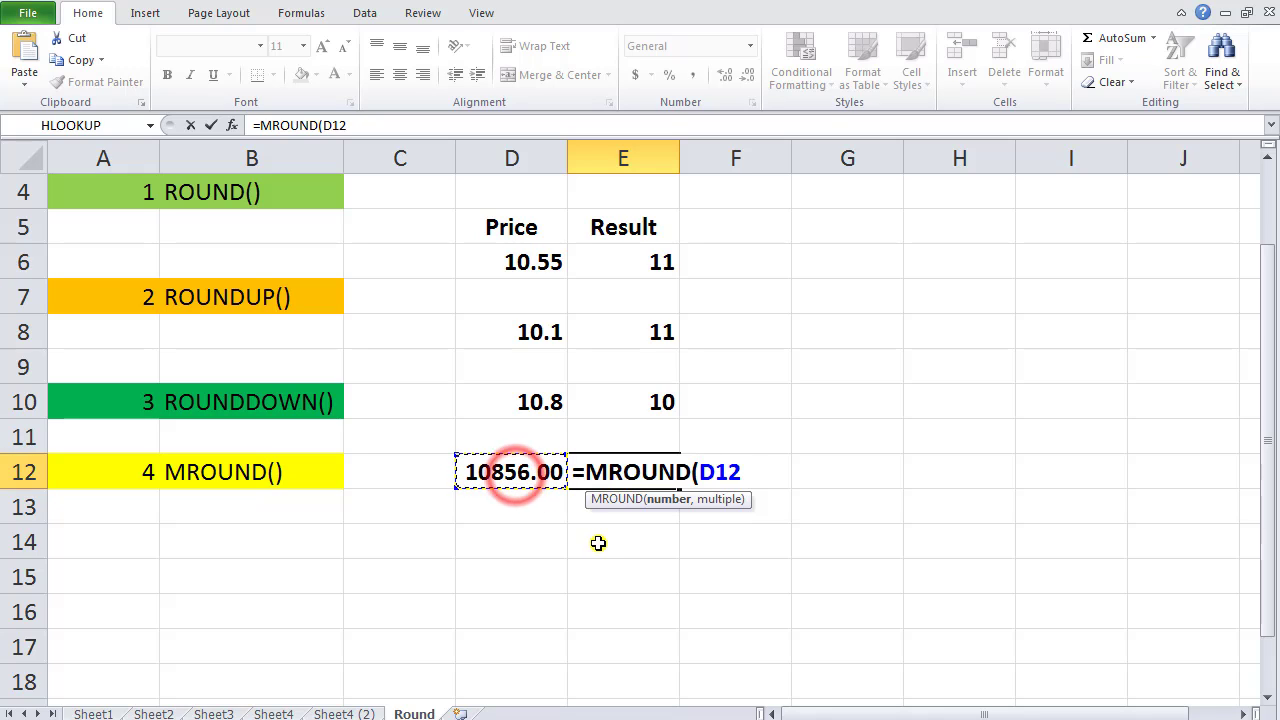
type(",10")
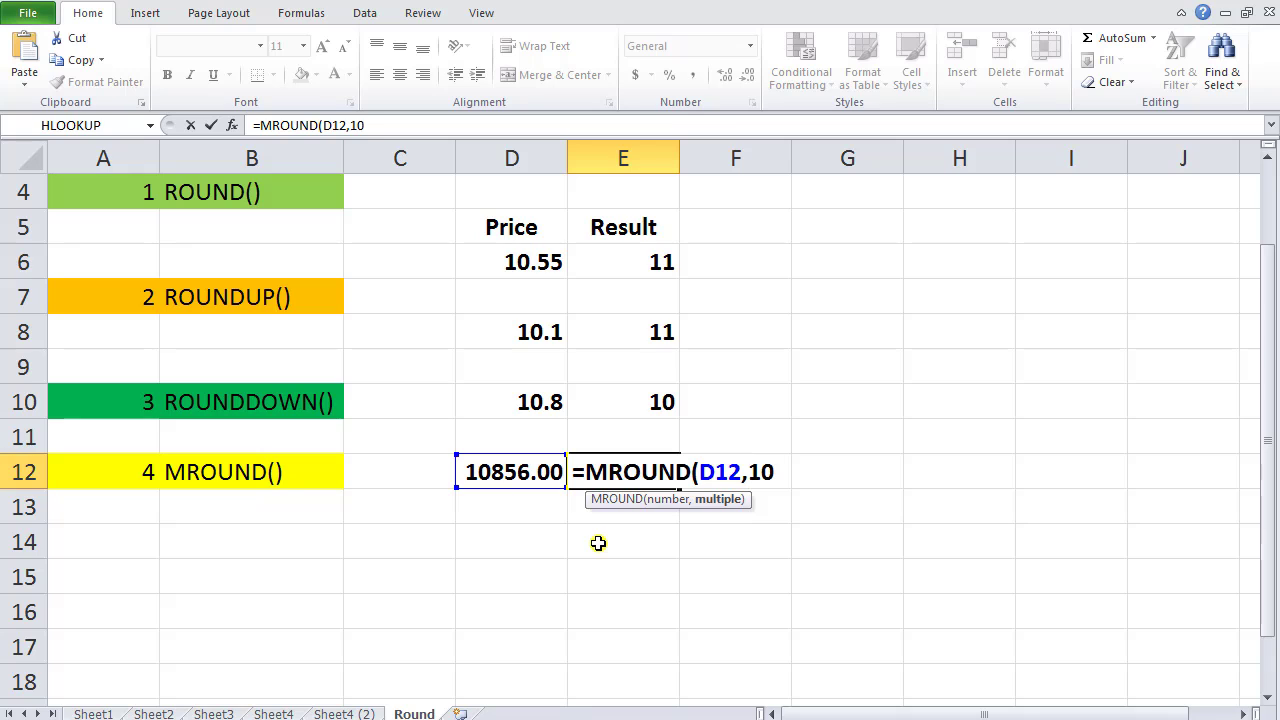
key("Return")
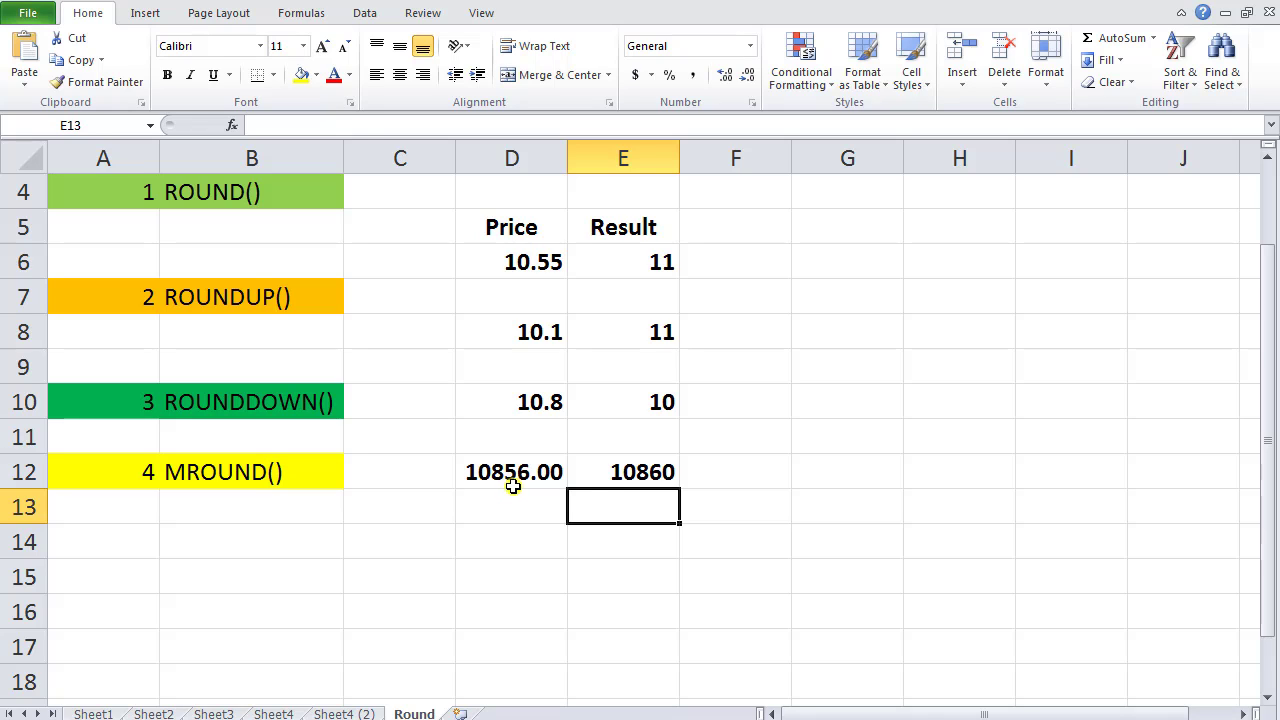
Change the MROUND multiple in E12 to 100, giving 10900.
double_click(622, 474)
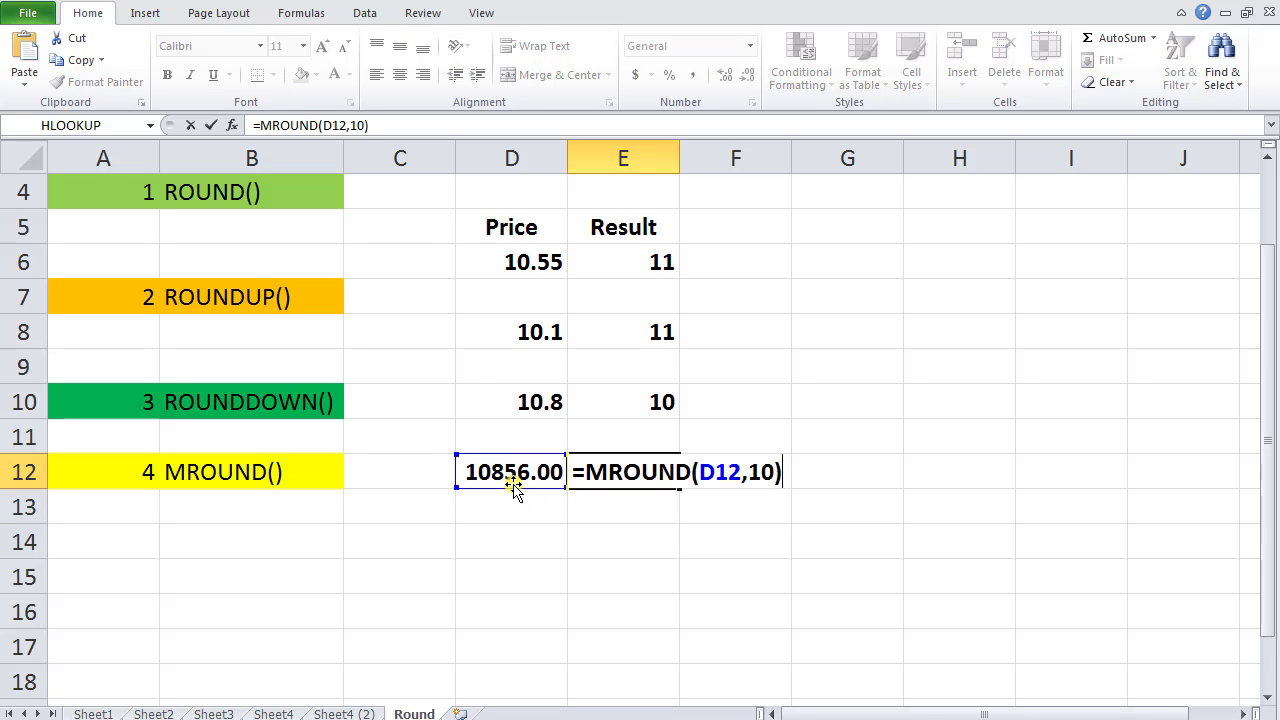
left_click(775, 473)
type("0")
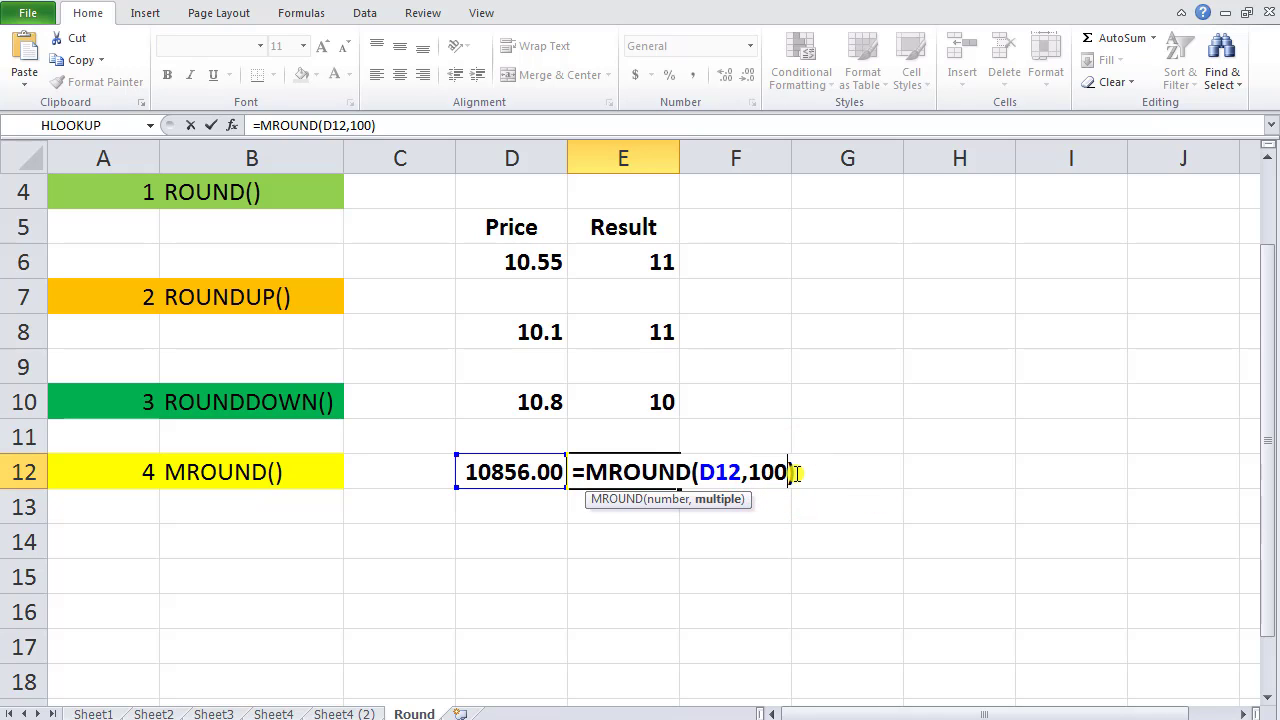
key("Return")
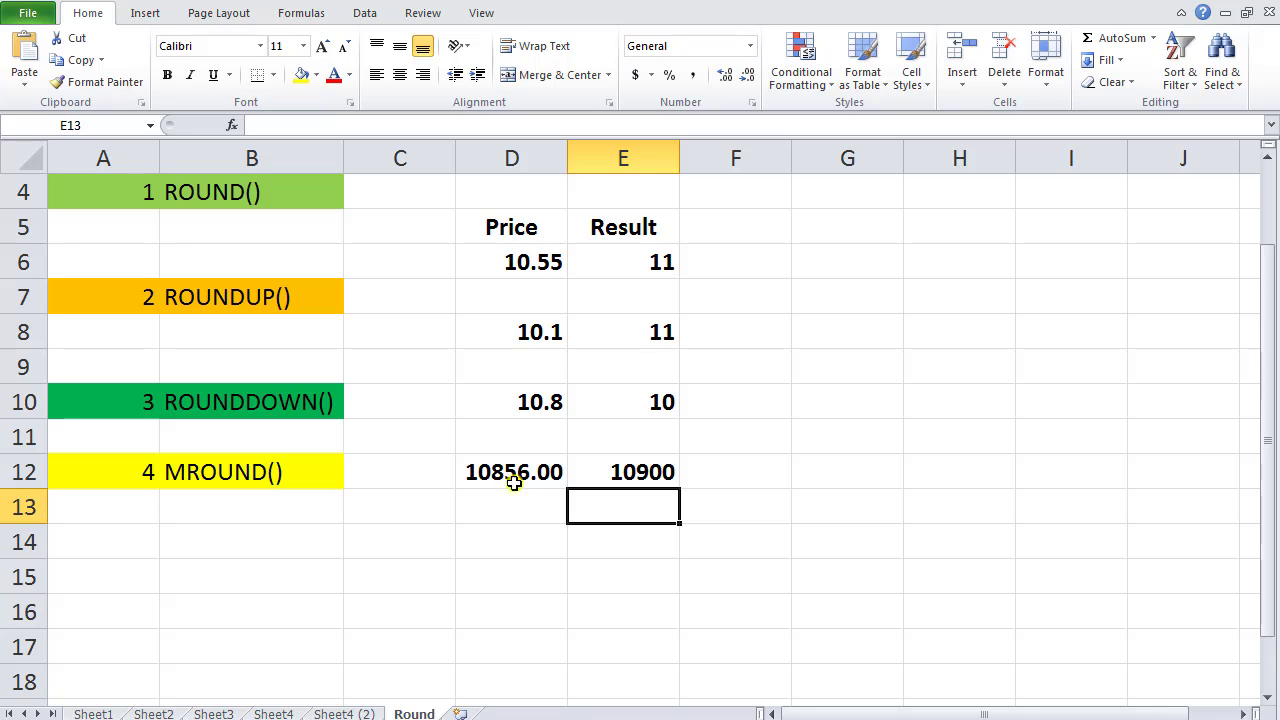
Raise the E12 MROUND multiple to 1000 so it shows 11000.
left_click(650, 478)
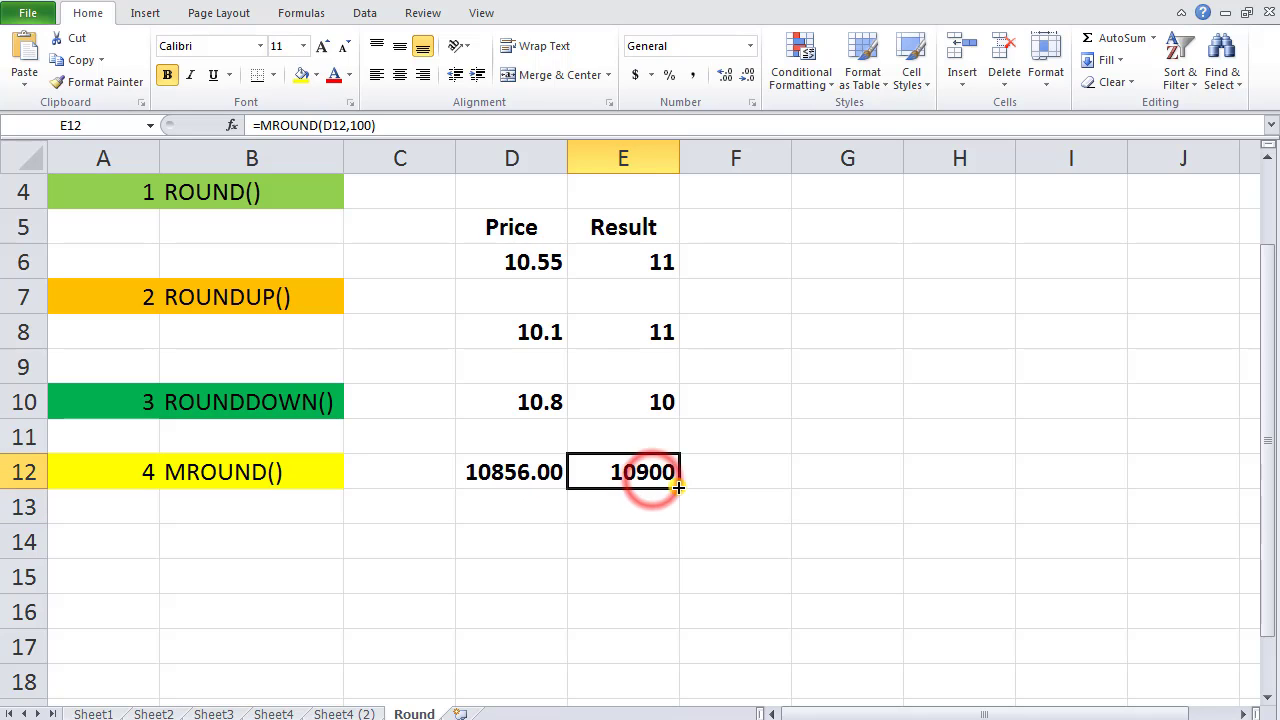
key("F2")
left_click(778, 474)
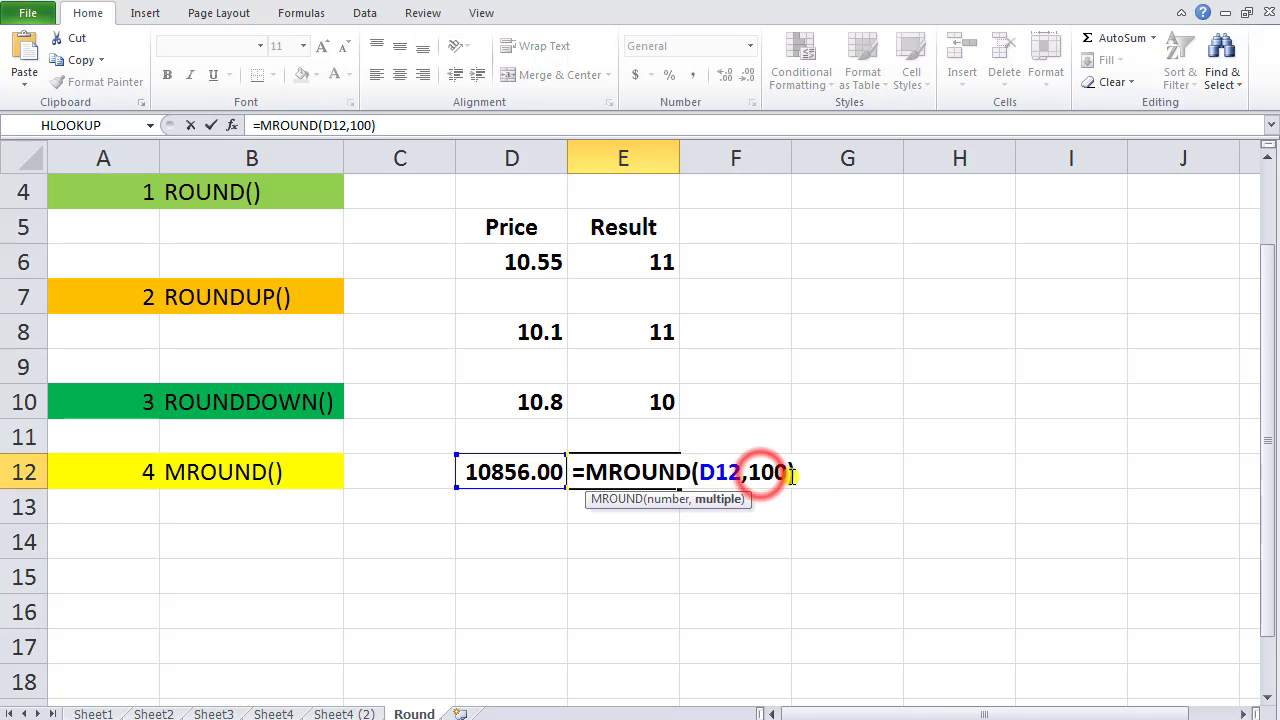
type("0")
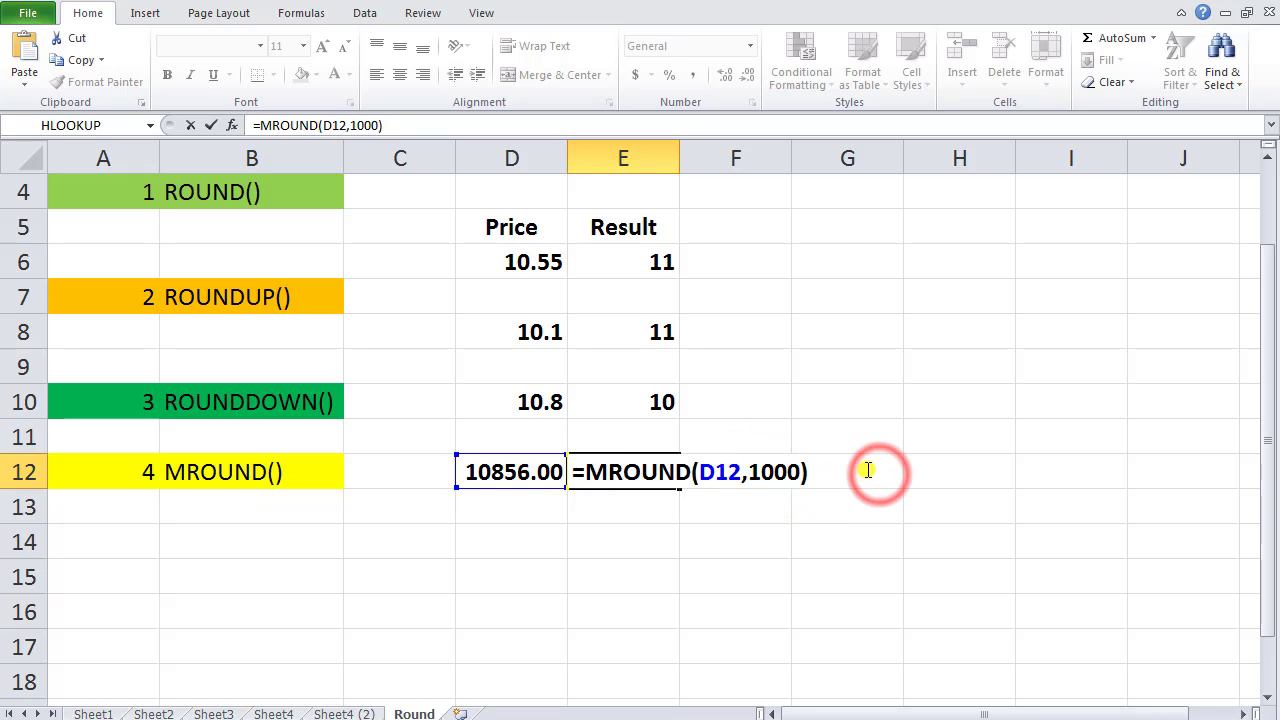
key("Return")
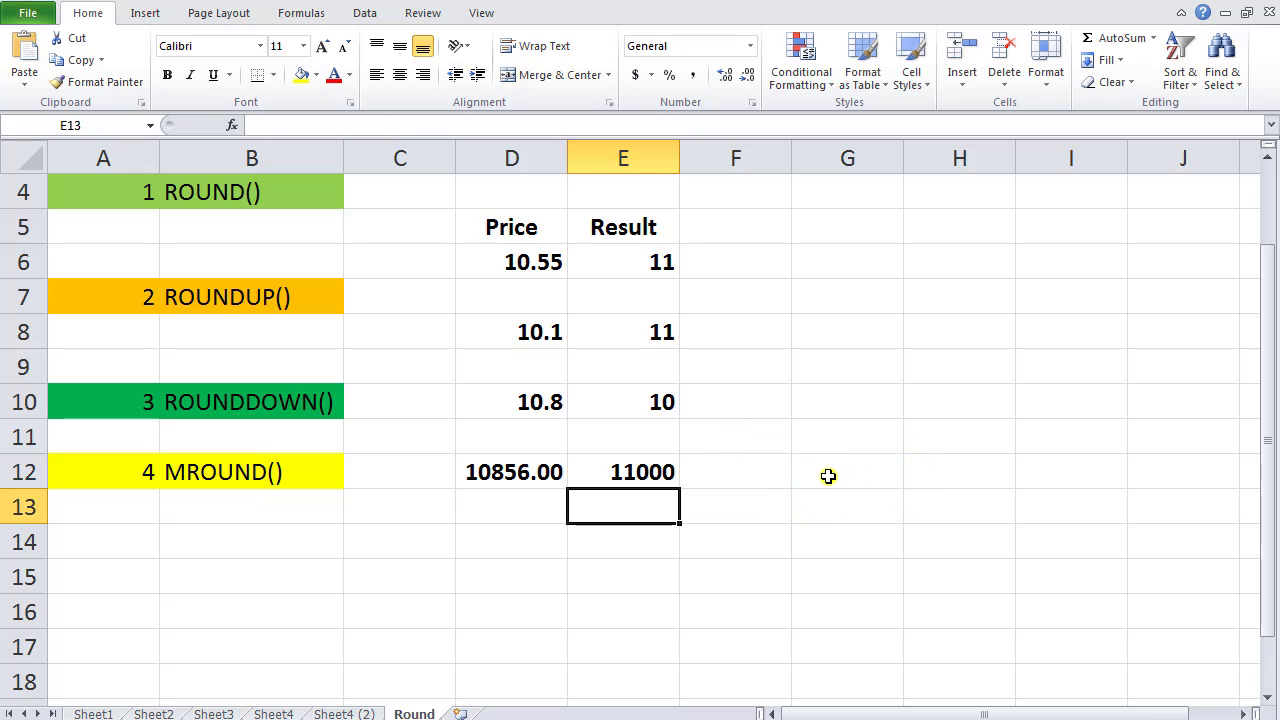